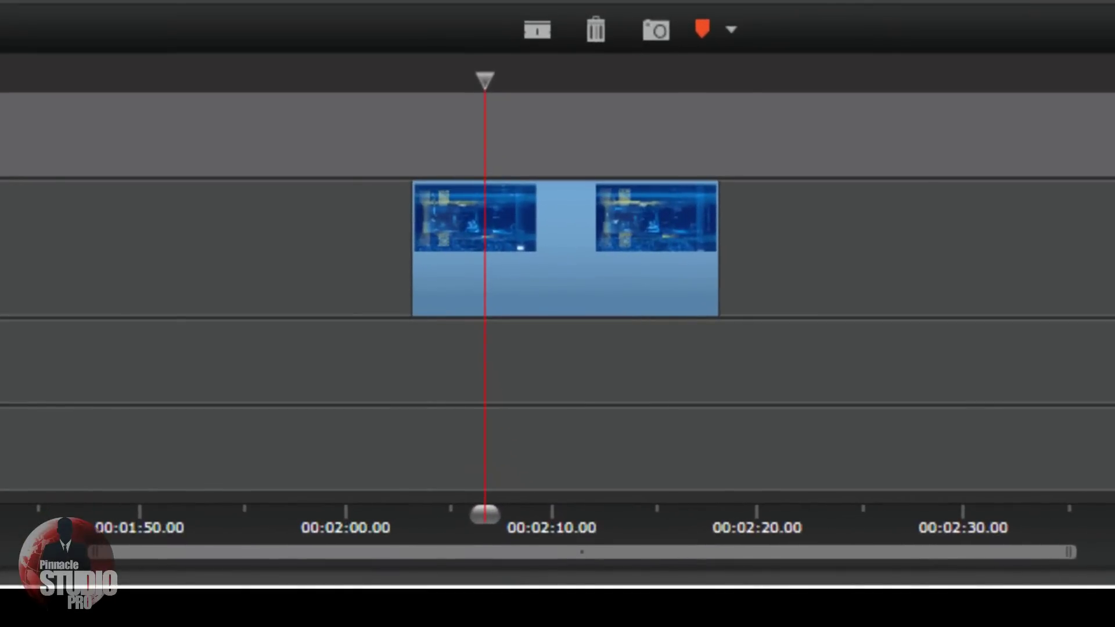
# Move the playhead to 00:02:00, the start of the 227_HD_Background2.mov clip.
pyautogui.moveTo(487, 82); pyautogui.dragTo(488, 125)
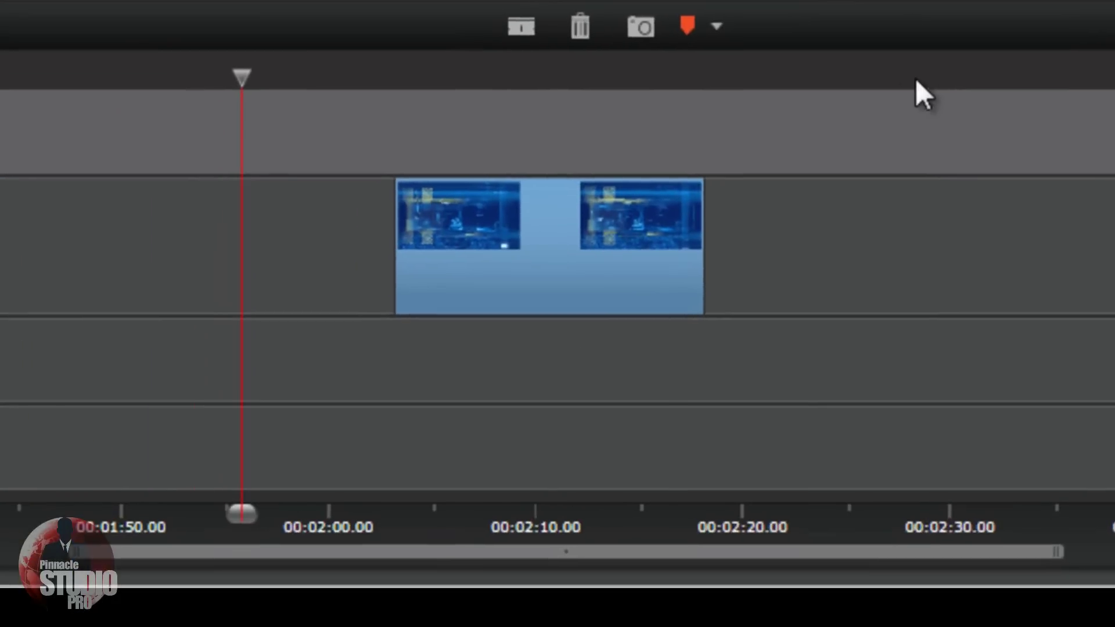
pyautogui.click(915, 87)
pyautogui.click(242, 62)
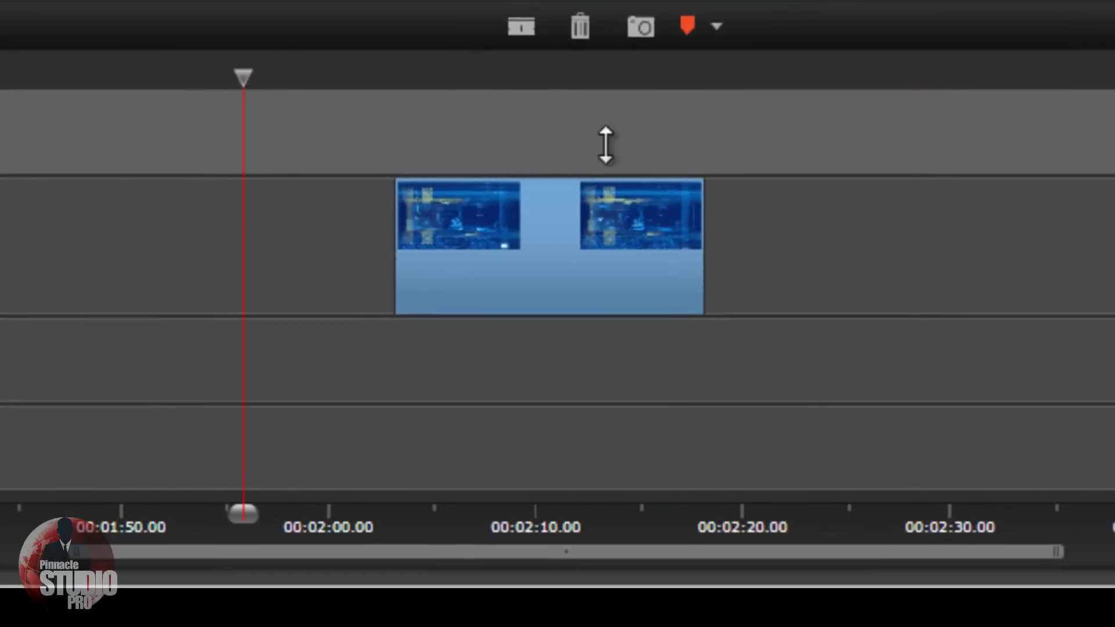
pyautogui.click(534, 239)
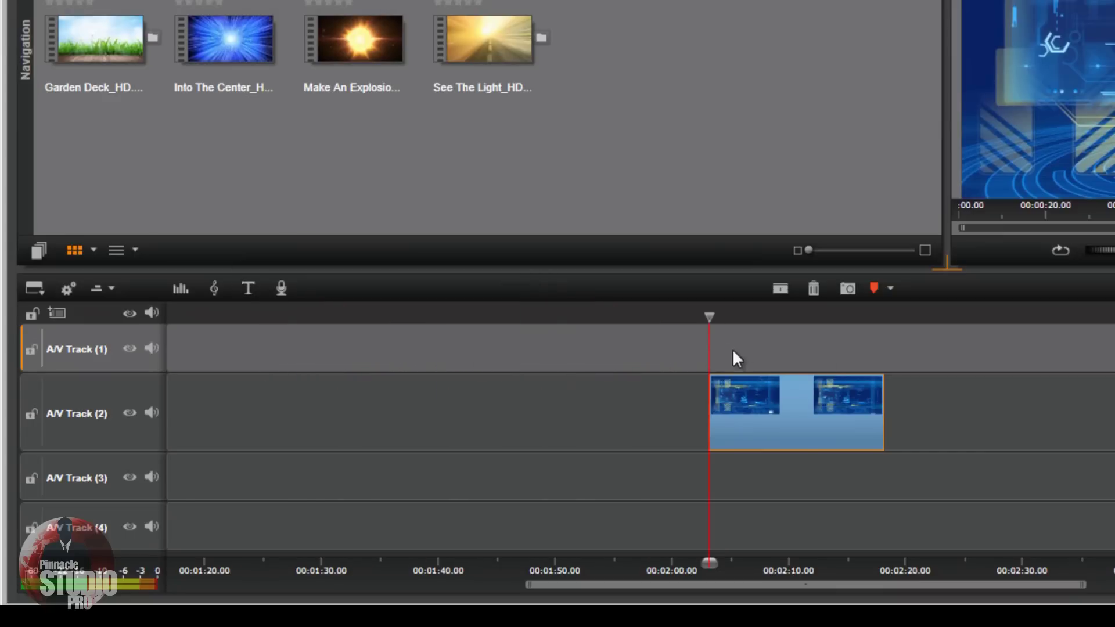
# Make A/V Track (1) the active track and create a new title at the playhead.
pyautogui.click(81, 392)
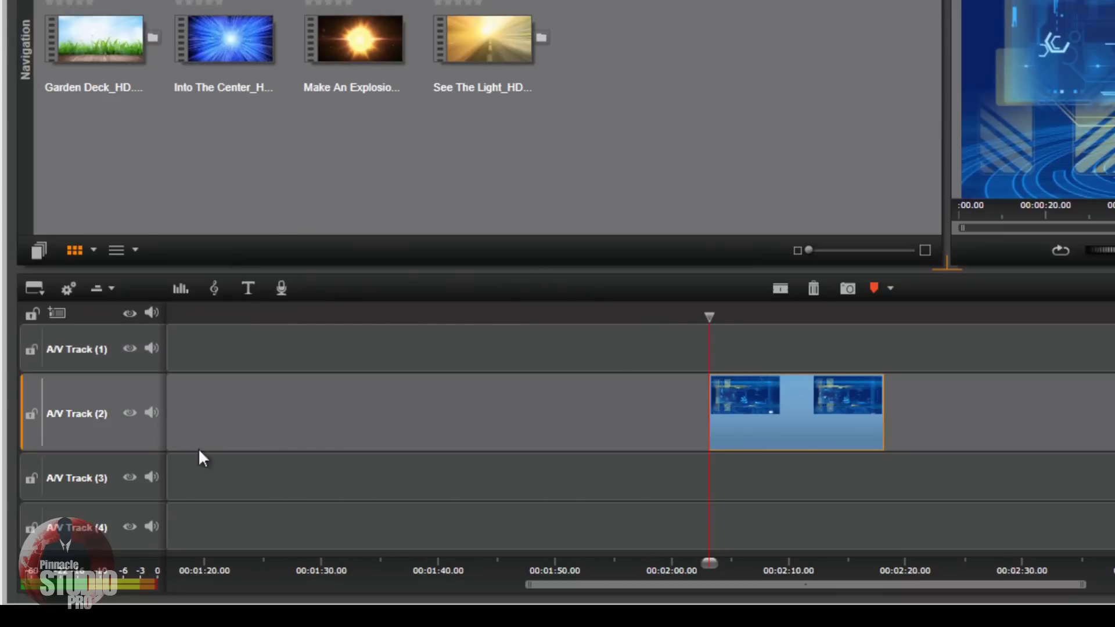
pyautogui.click(110, 465)
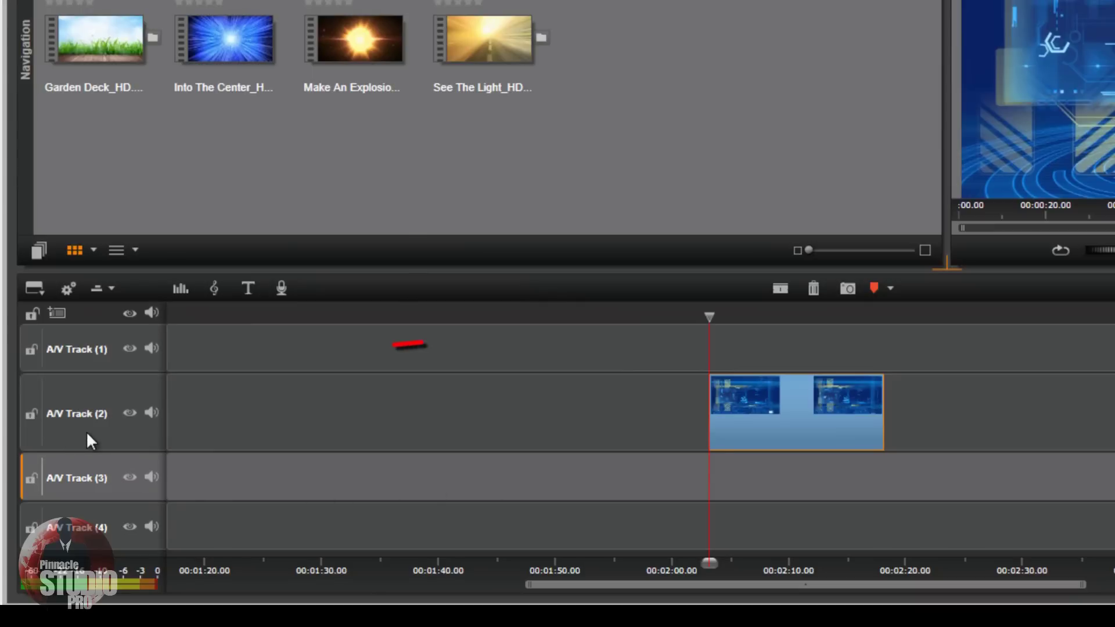
pyautogui.click(89, 432)
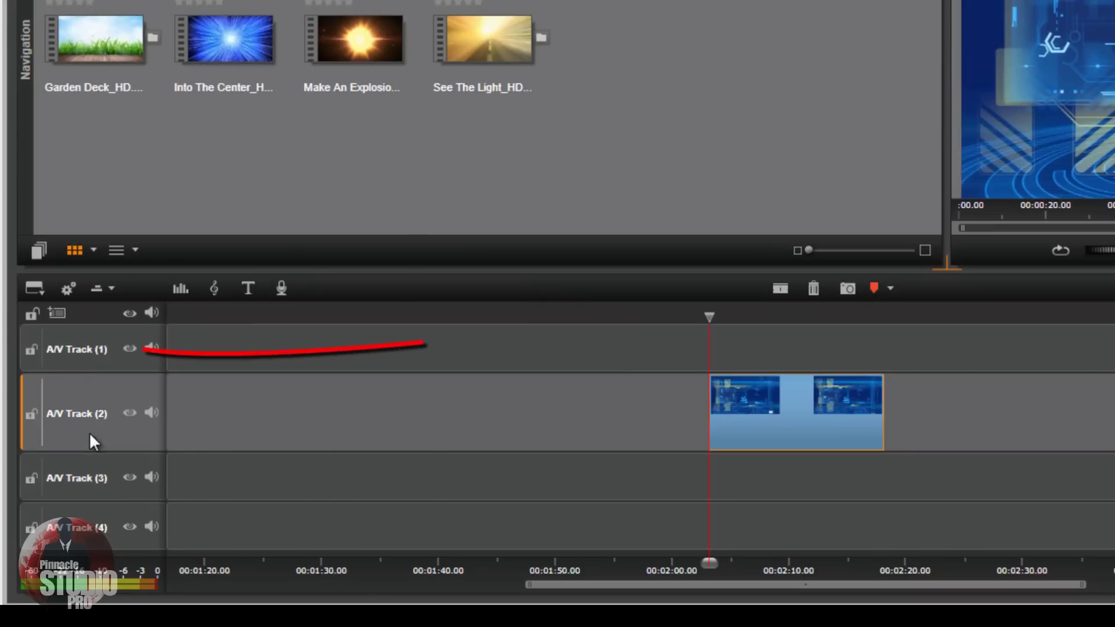
pyautogui.click(111, 340)
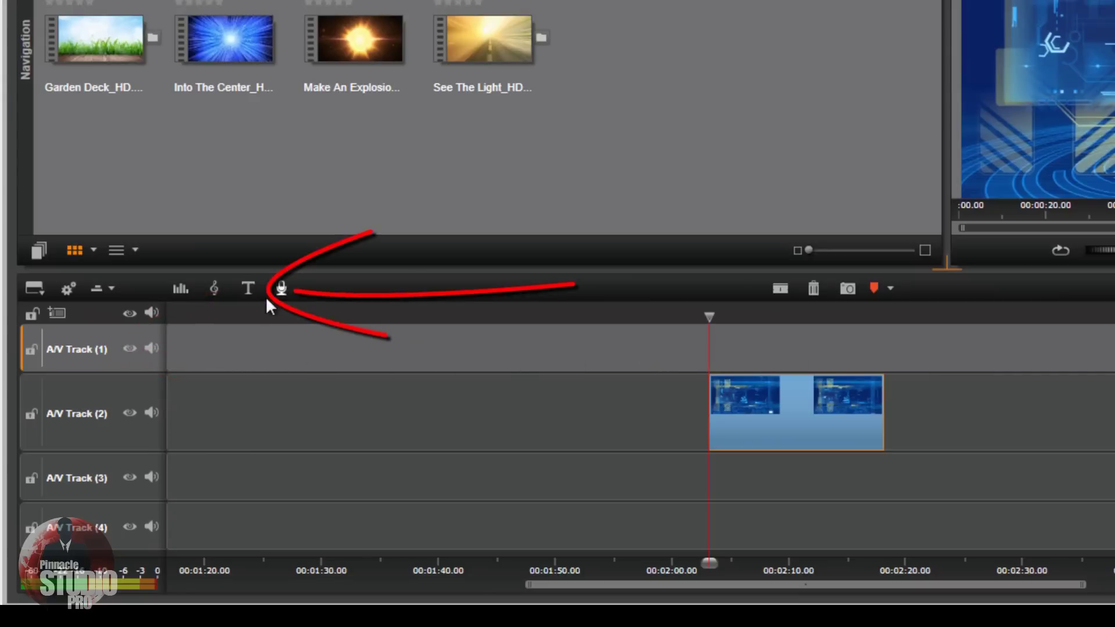
pyautogui.click(247, 287)
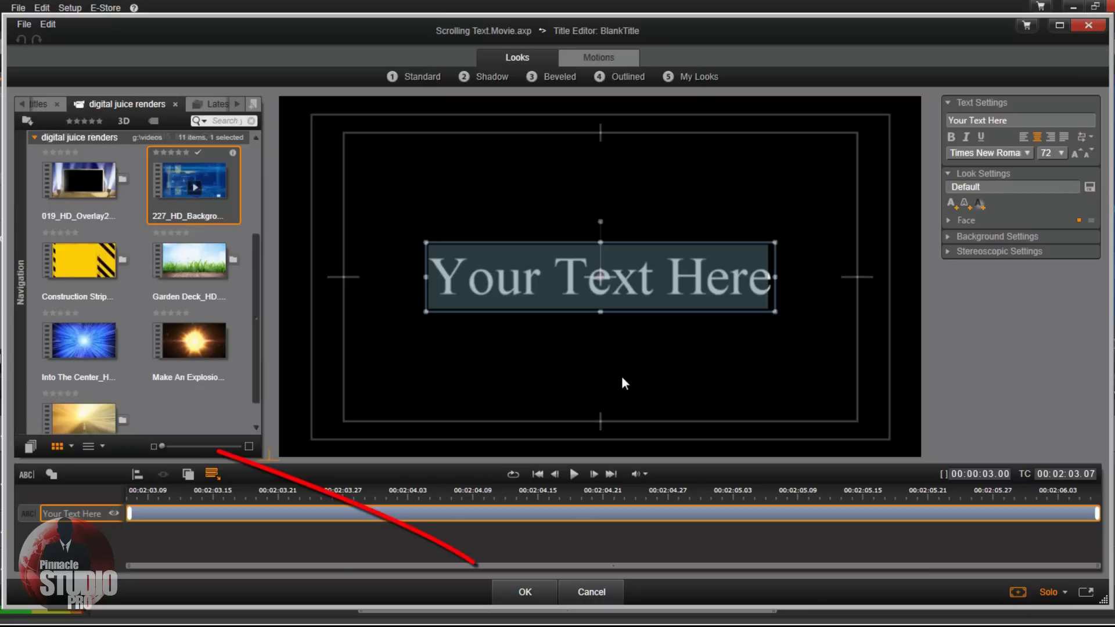
# Deselect the placeholder text and accept the blank title, leaving a 3-second BlankTitle clip.
pyautogui.click(621, 375)
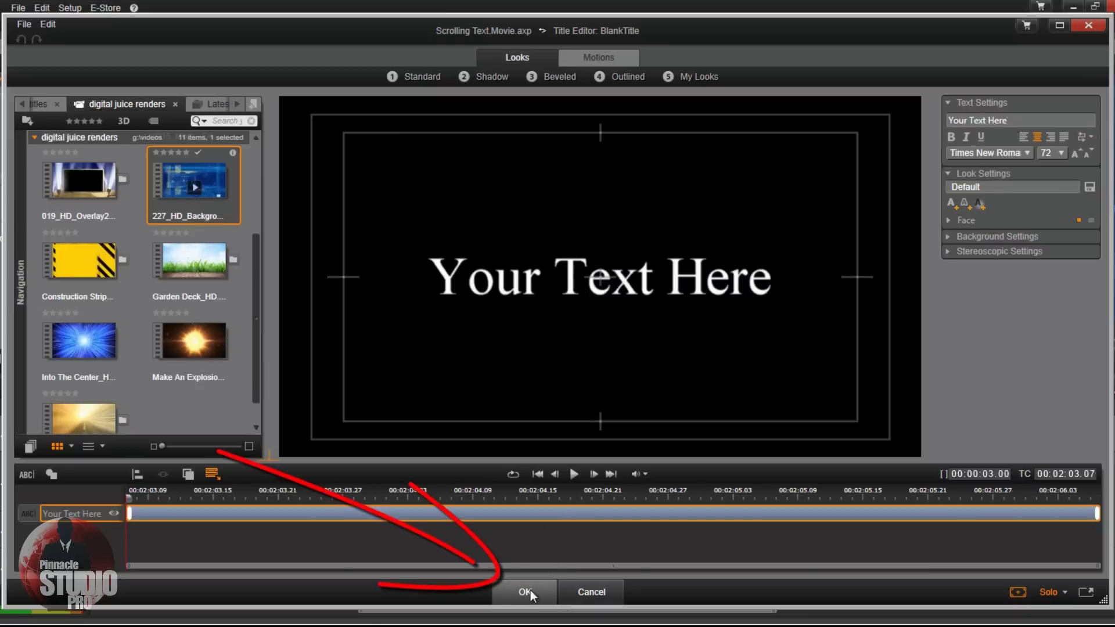
pyautogui.click(530, 590)
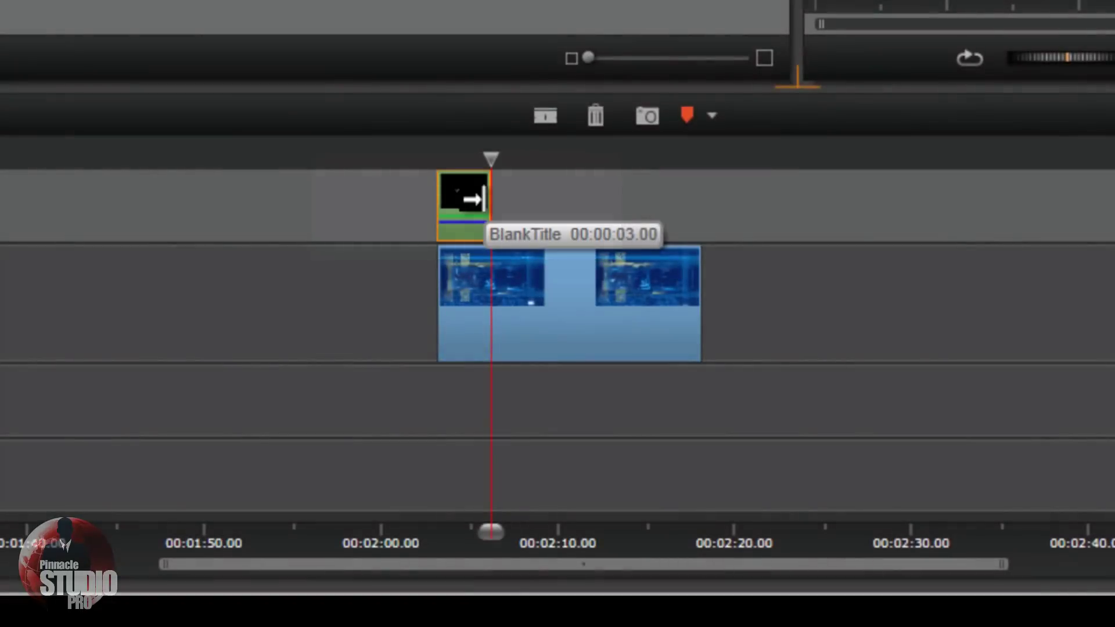
# Stretch the BlankTitle to the background clip's end and trim its start, making it 00:00:12.10 long.
pyautogui.moveTo(483, 200); pyautogui.dragTo(677, 223)
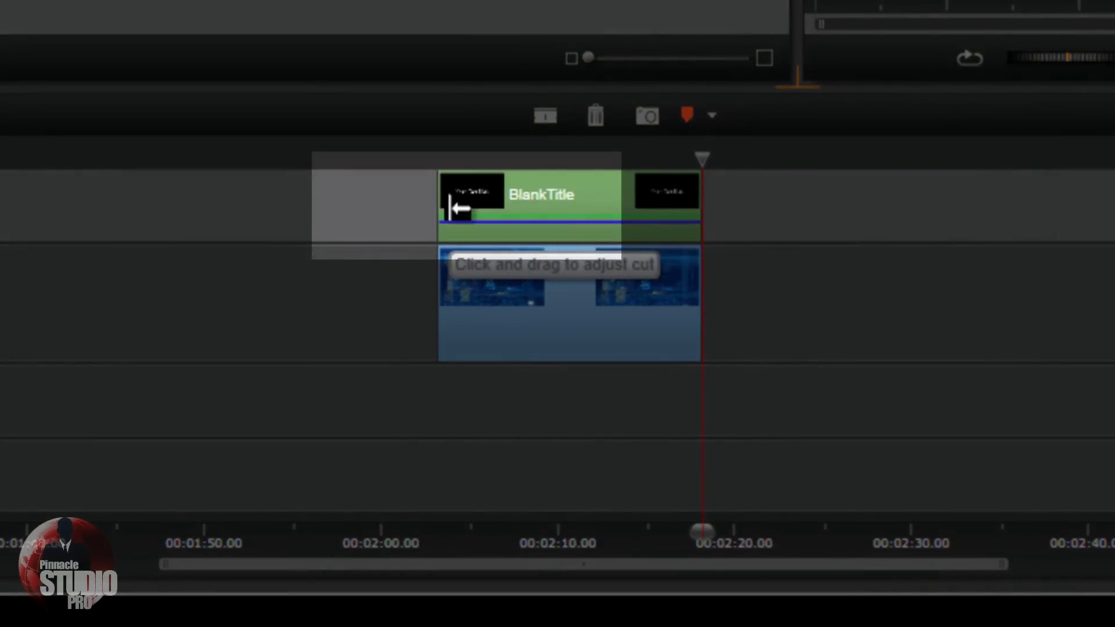
pyautogui.moveTo(453, 203); pyautogui.dragTo(492, 219)
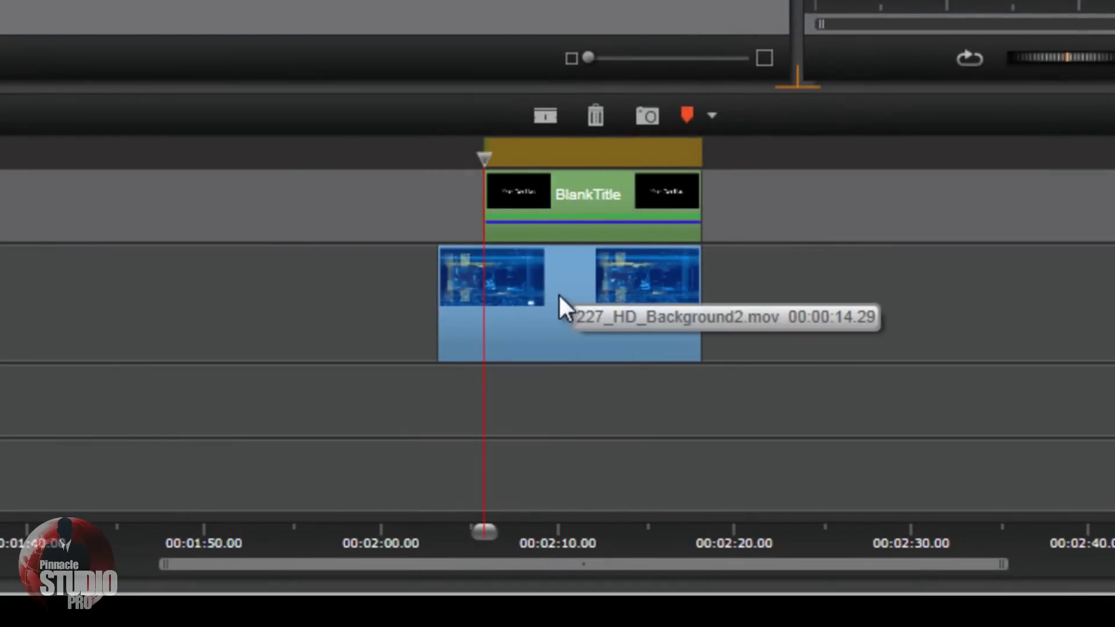
# Reopen the 12.10-second BlankTitle in the Title Editor using Edit Title from its context menu.
pyautogui.rightClick(588, 189)
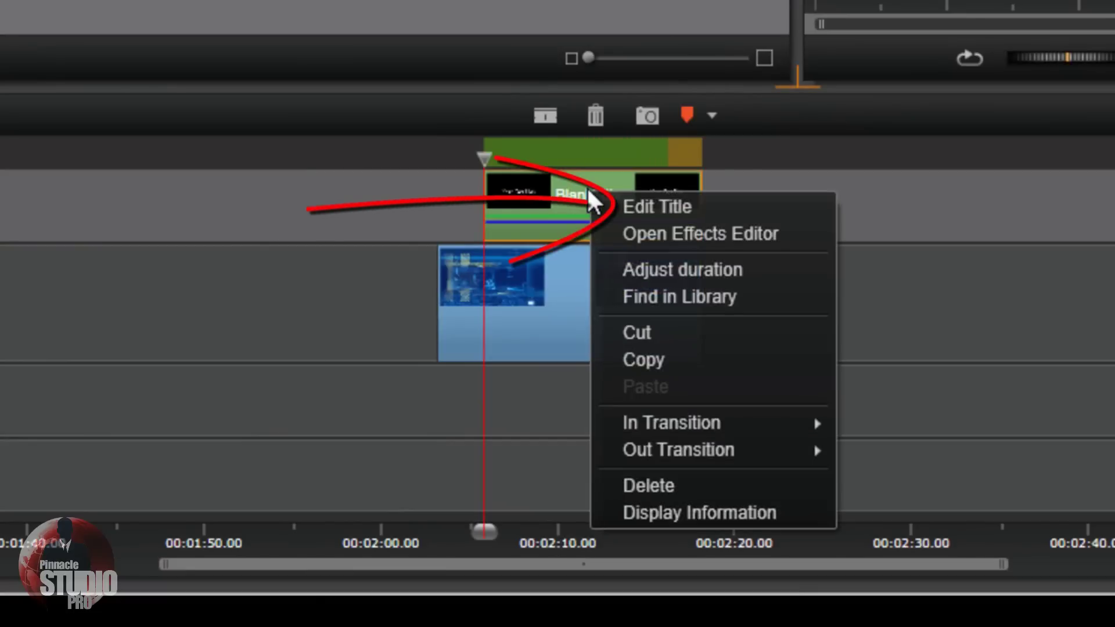
pyautogui.click(659, 209)
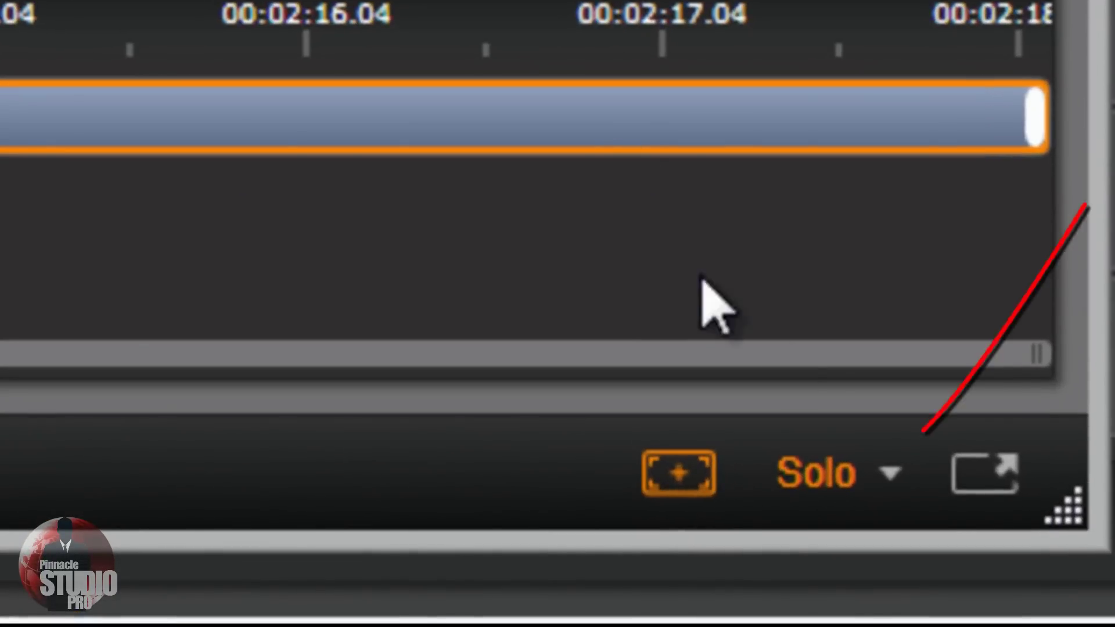
# Set the Solo option to 'Shows Media and tracks below' to reveal the circuit background.
pyautogui.click(891, 493)
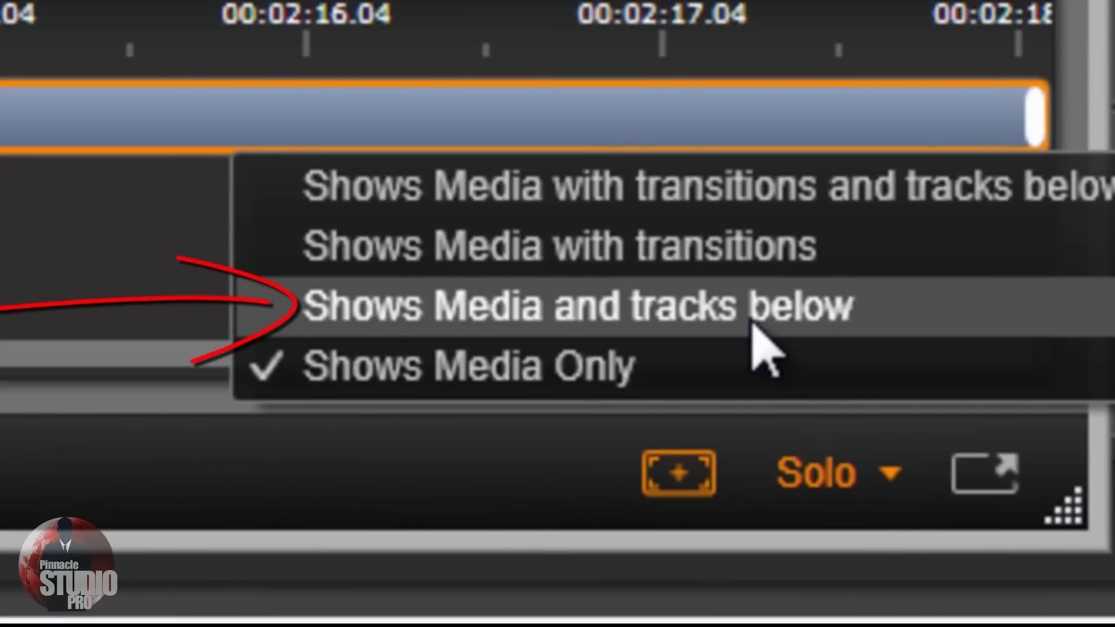
pyautogui.click(753, 324)
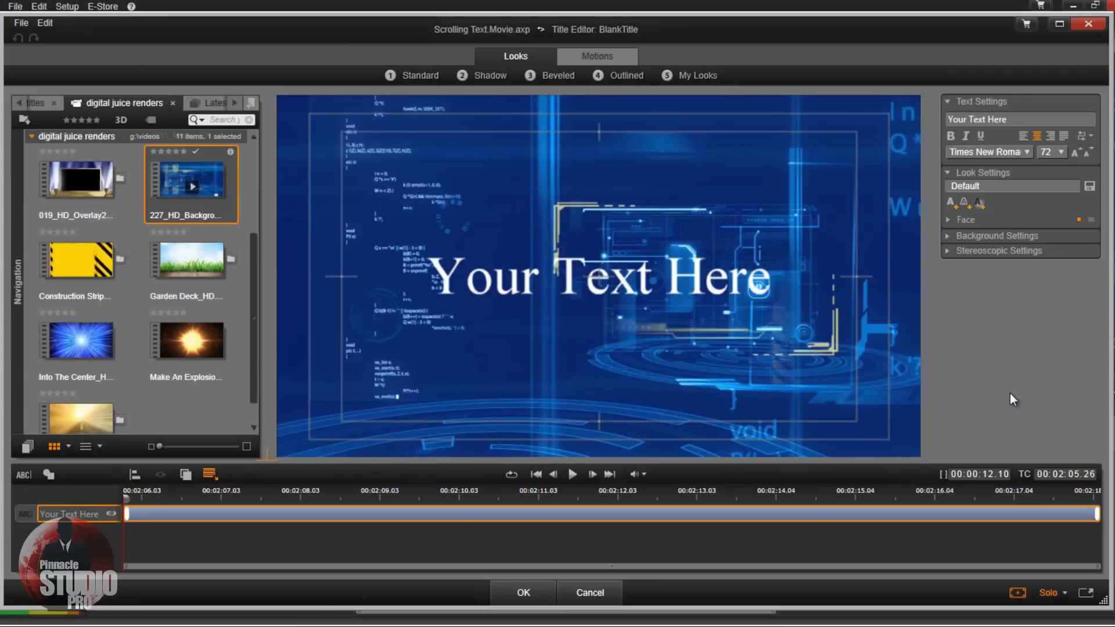
# Replace 'Your Text Here' with 'Circuit' and 'Overload' on two lines, then select the text.
pyautogui.click(604, 273)
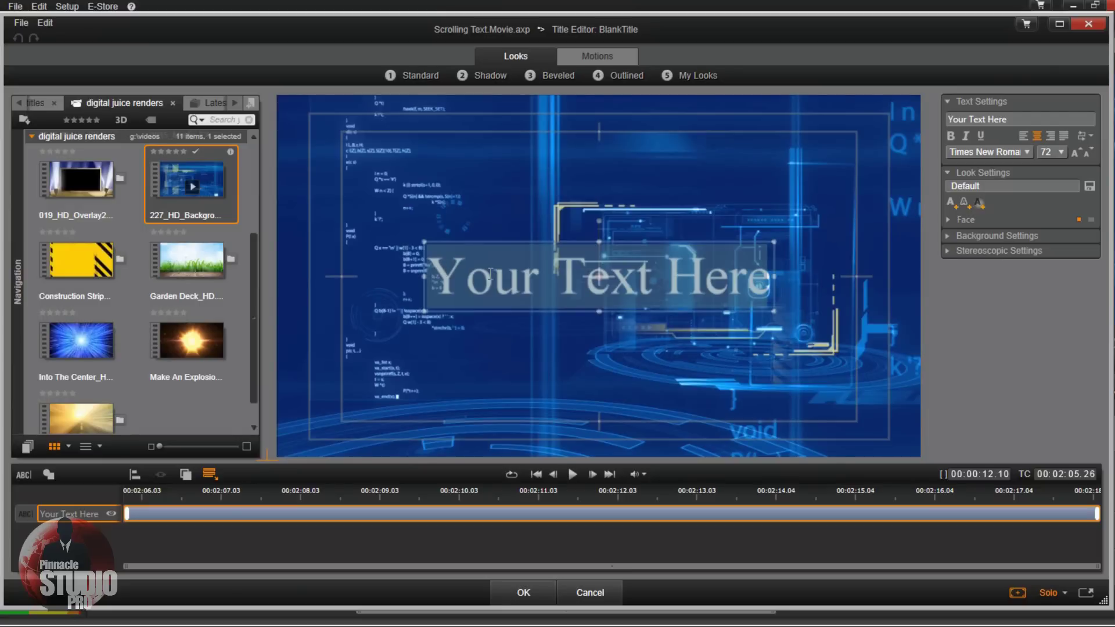
pyautogui.moveTo(437, 282); pyautogui.dragTo(784, 275)
pyautogui.write('Circuit')
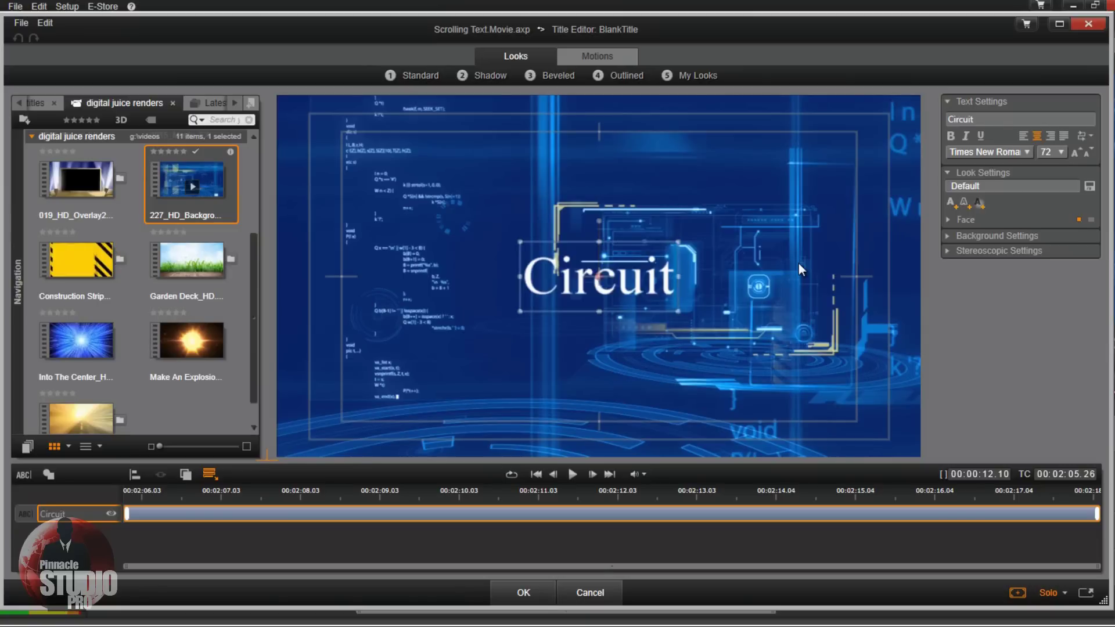
pyautogui.press('Return')
pyautogui.write('Overload')
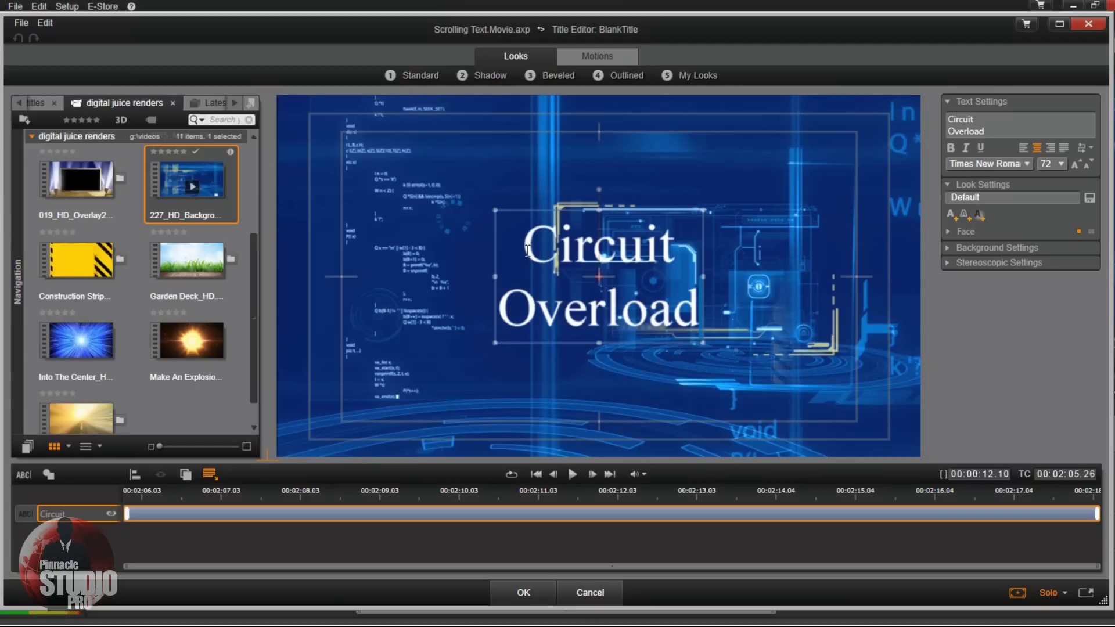
pyautogui.moveTo(525, 240); pyautogui.dragTo(700, 304)
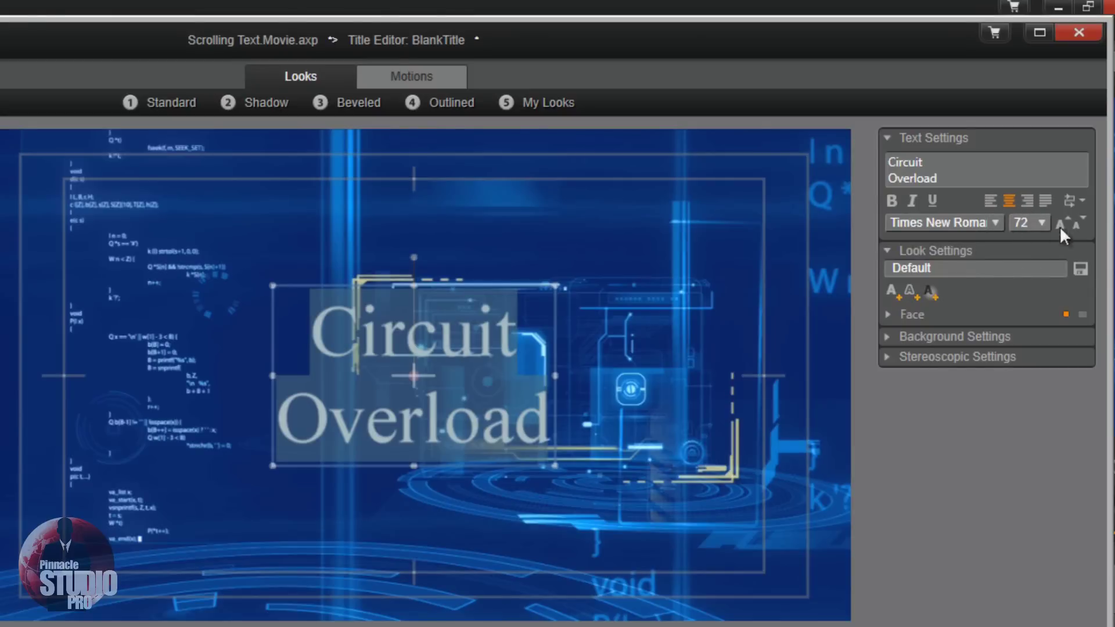
# Change the Circuit Overload title's font to Orbit-B BT.
pyautogui.click(995, 224)
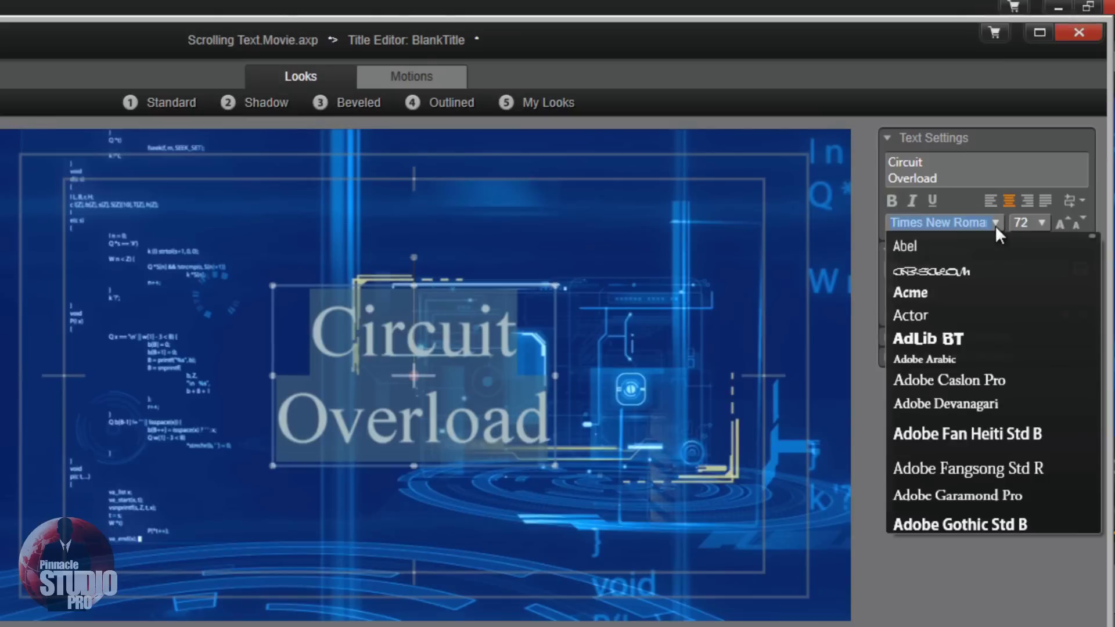
pyautogui.scroll(-15, 947, 362)
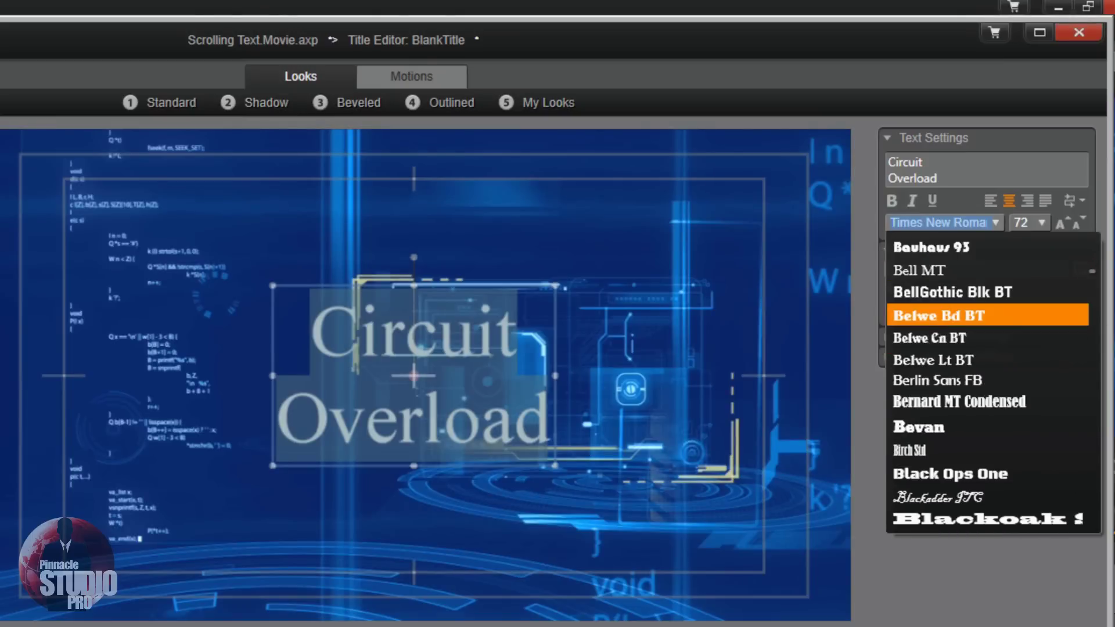
pyautogui.scroll(-15, 1051, 343)
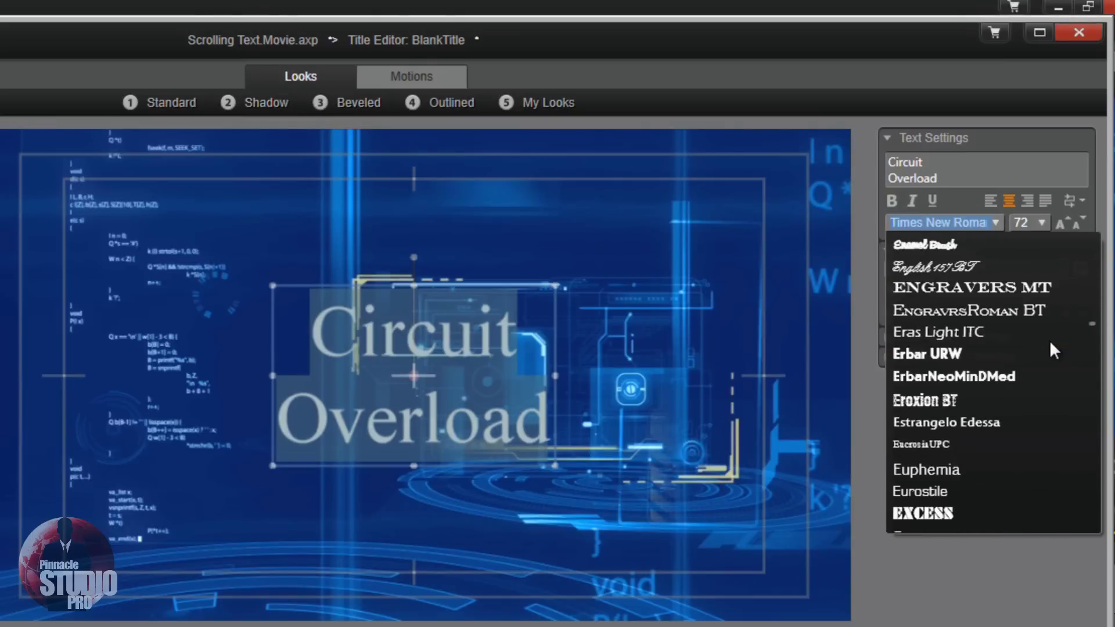
pyautogui.scroll(-10, 1048, 342)
pyautogui.scroll(-3, 1033, 392)
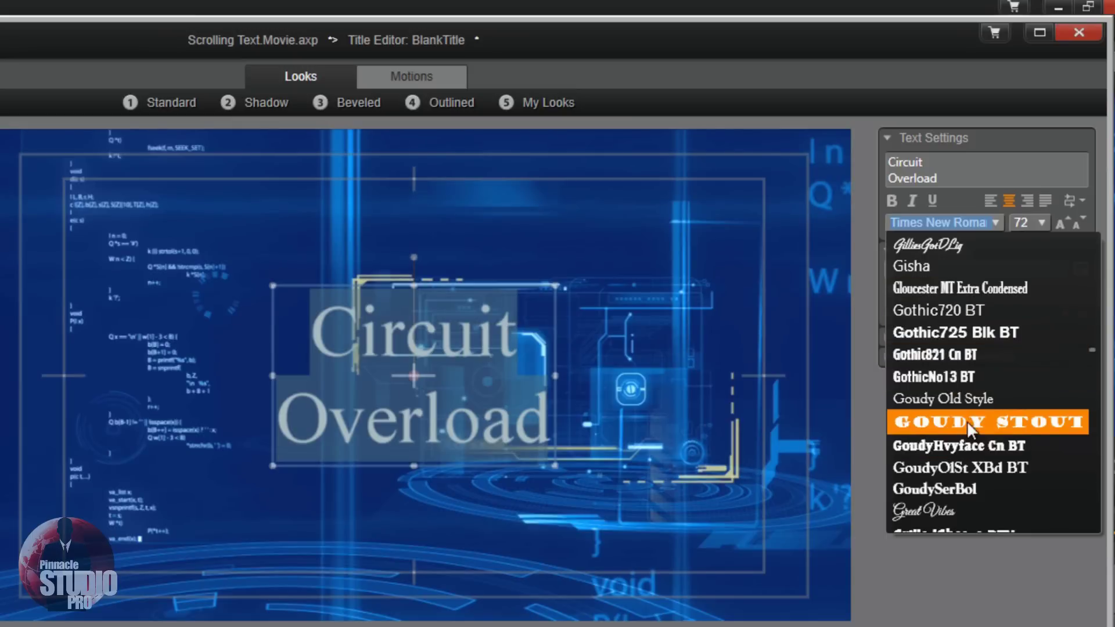
pyautogui.scroll(-15, 986, 340)
pyautogui.scroll(-20, 988, 349)
pyautogui.scroll(-15, 985, 341)
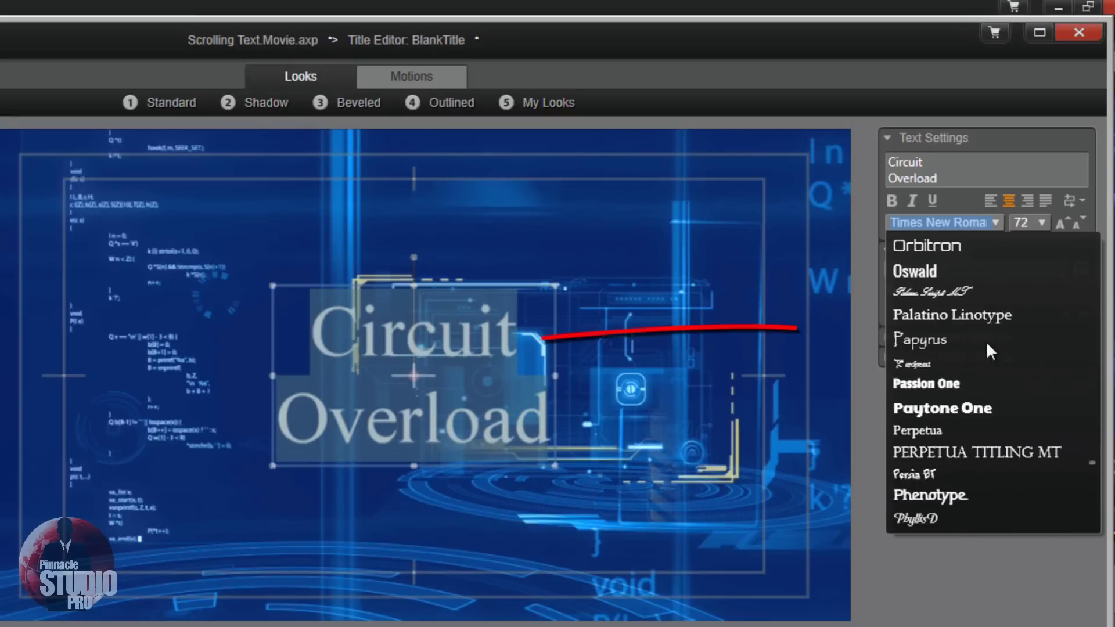
pyautogui.scroll(1, 986, 340)
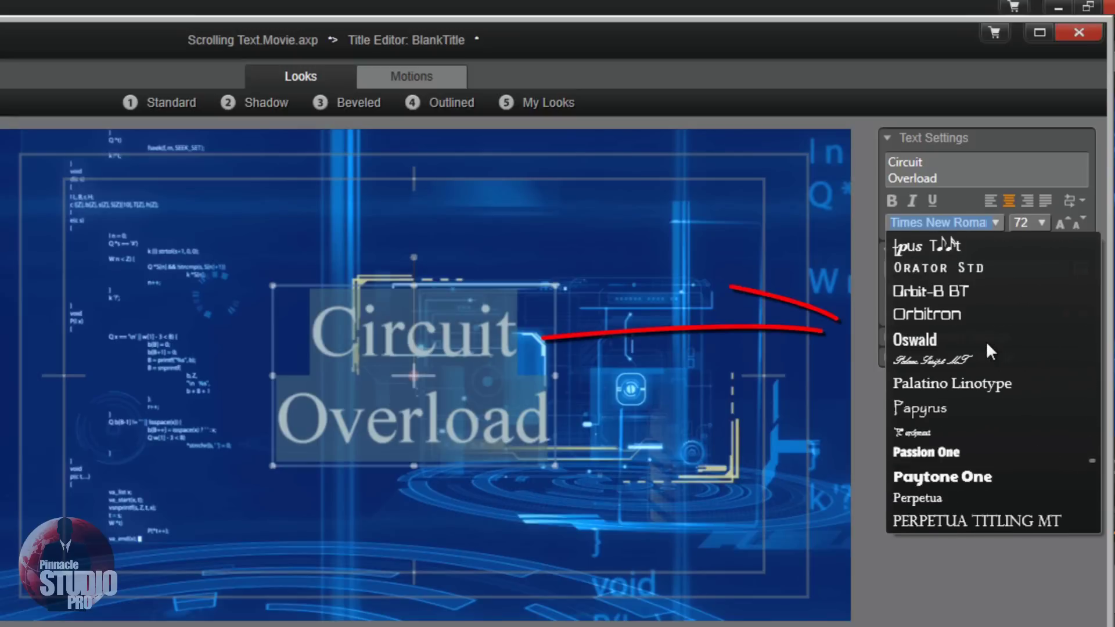
pyautogui.click(985, 291)
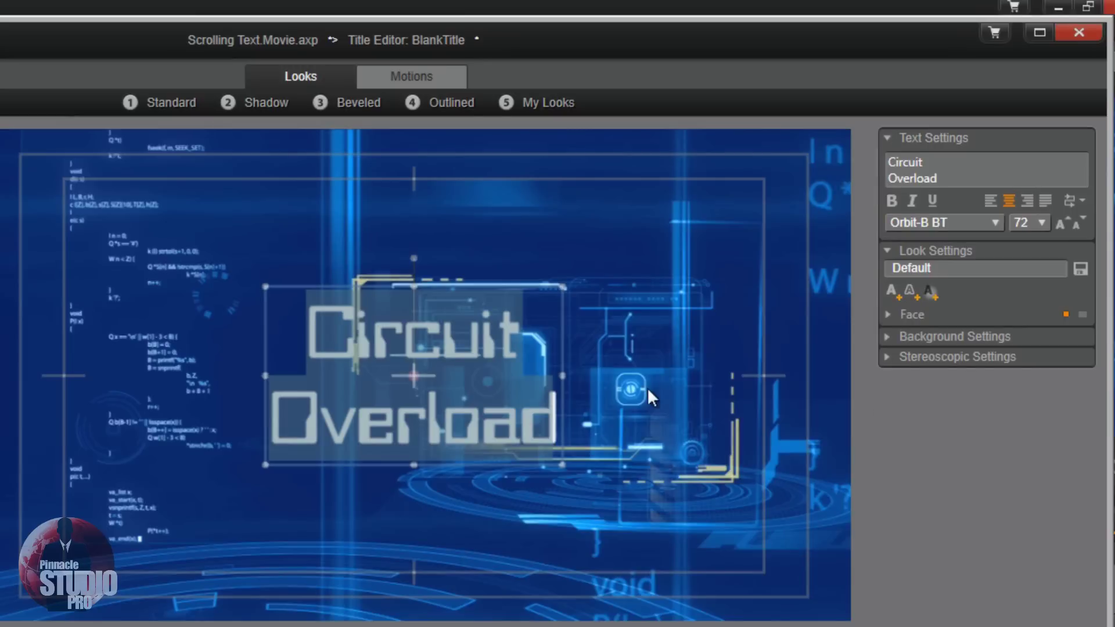
# Set the title text size to 144, then deselect and reselect the title.
pyautogui.click(1042, 223)
pyautogui.moveTo(1044, 297); pyautogui.dragTo(1033, 443)
pyautogui.click(1026, 512)
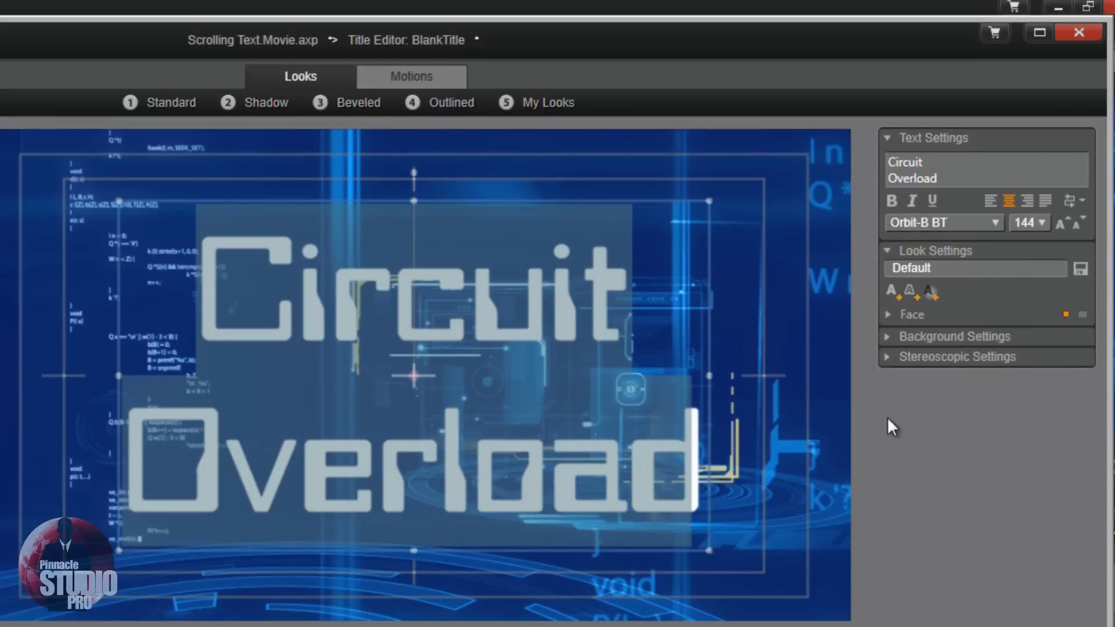
pyautogui.click(819, 413)
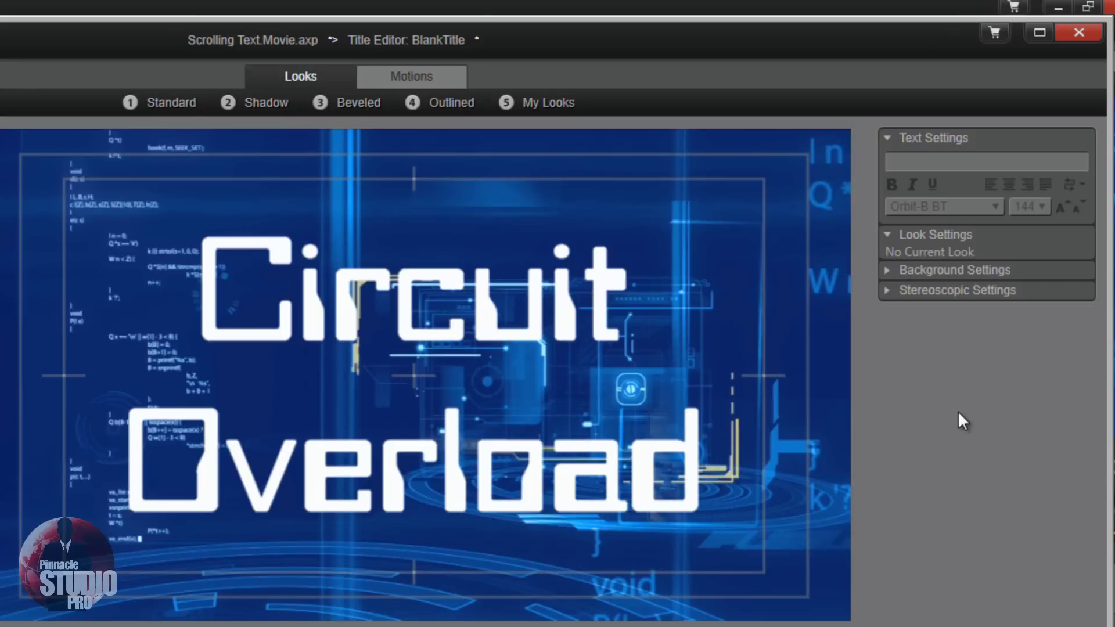
pyautogui.click(273, 313)
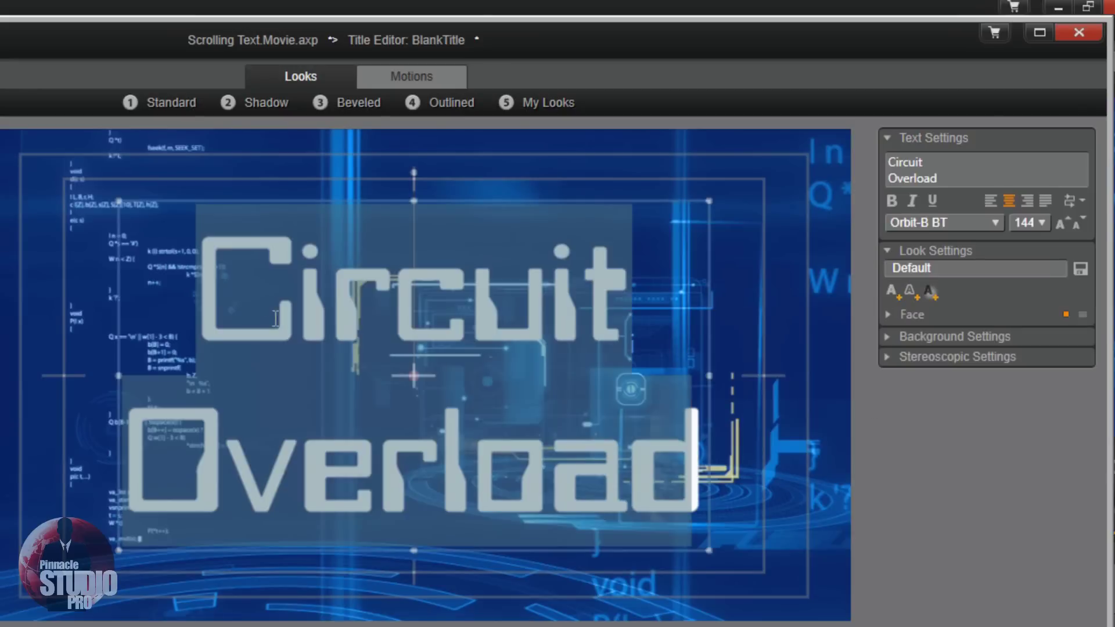
# Give the title an Edge 1 outline filled red (R255 G6 B6), then collapse Look Settings.
pyautogui.click(909, 290)
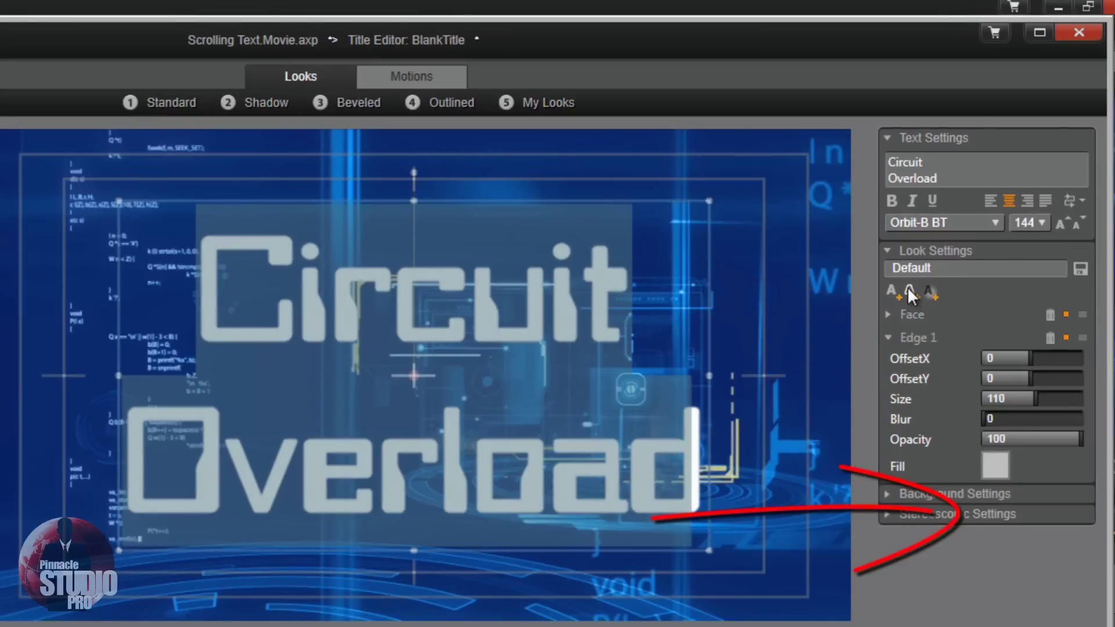
pyautogui.click(994, 466)
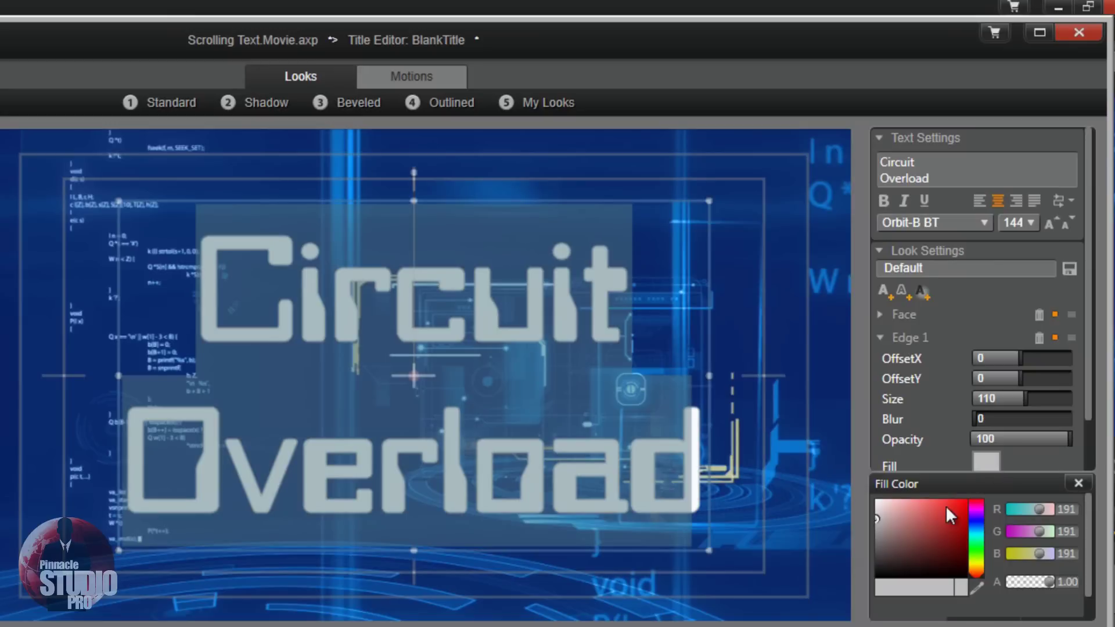
pyautogui.moveTo(963, 500); pyautogui.dragTo(966, 498)
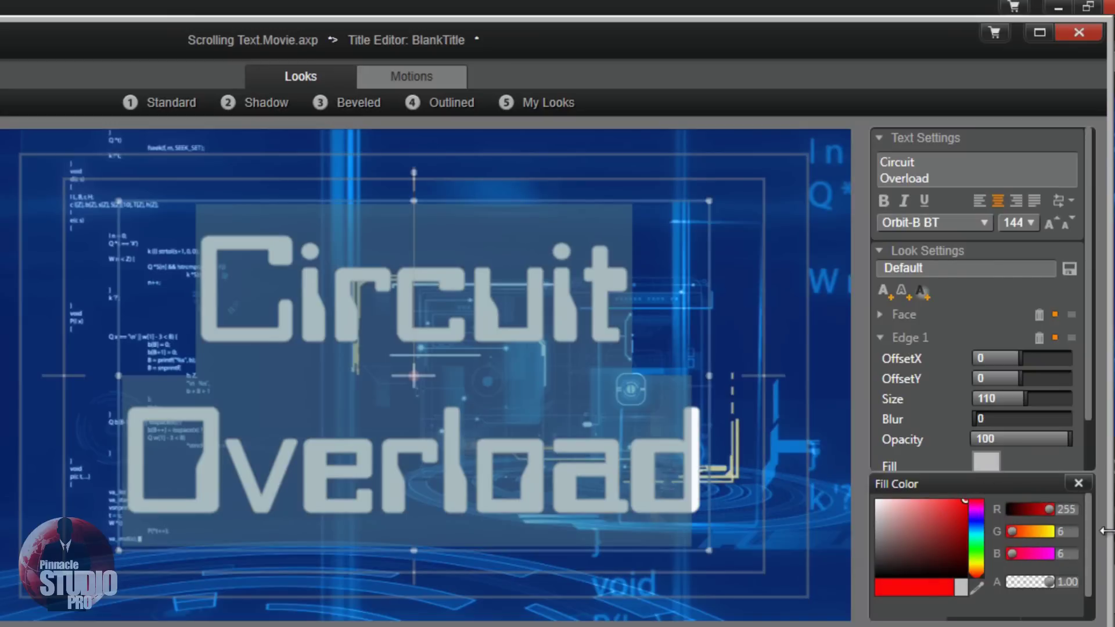
pyautogui.scroll(-1, 1096, 538)
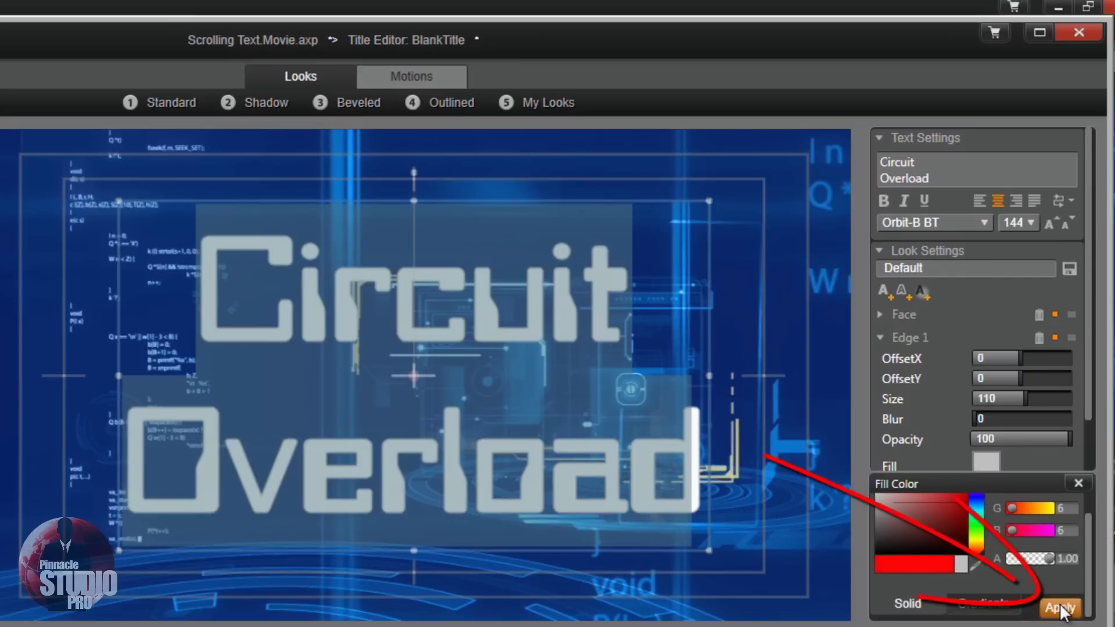
pyautogui.click(1060, 608)
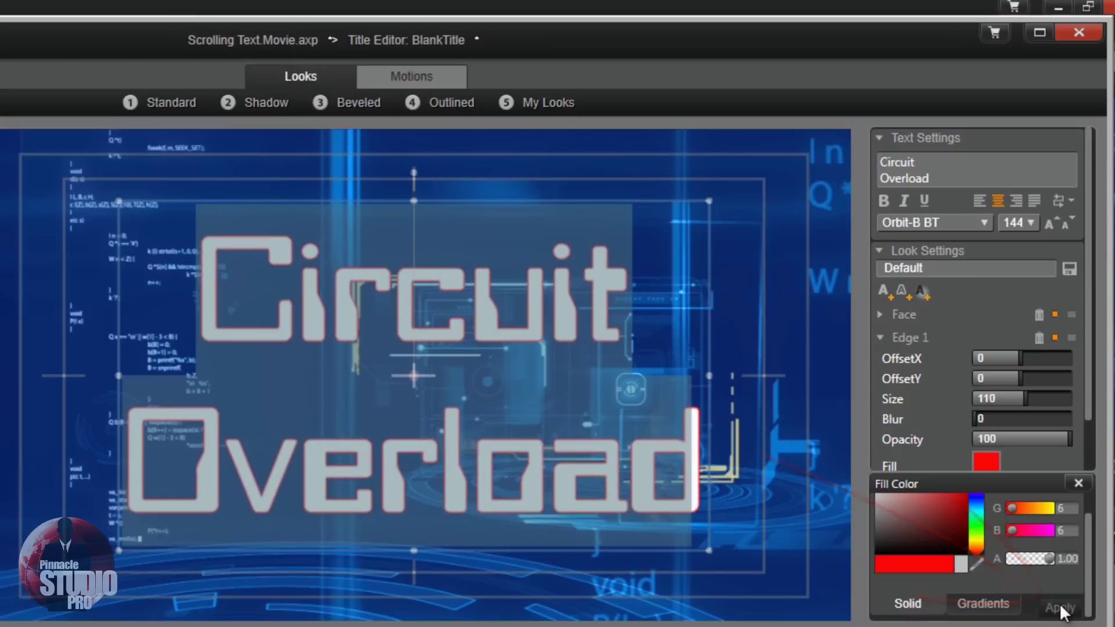
pyautogui.click(1079, 481)
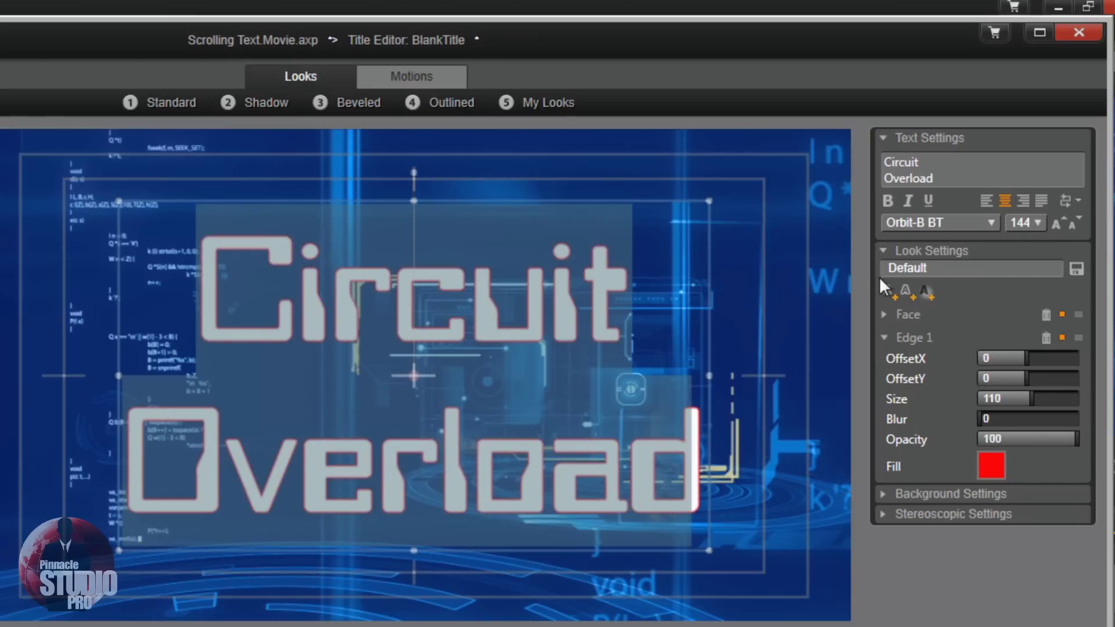
pyautogui.click(887, 254)
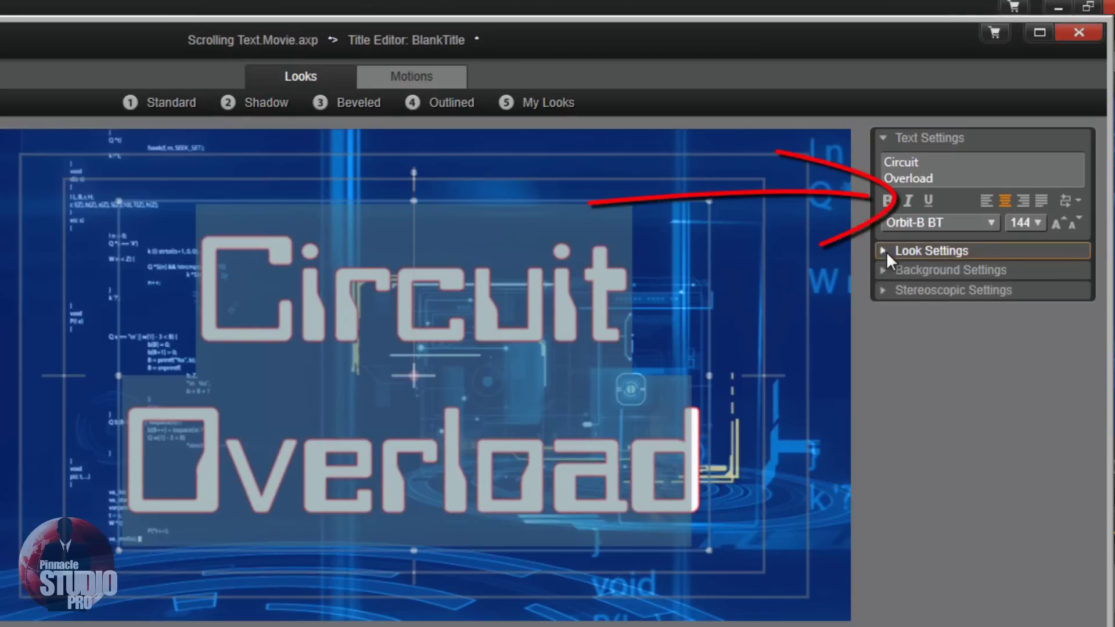
# Make the Circuit Overload title italic, then reselect it and bring up its motion options.
pyautogui.click(909, 200)
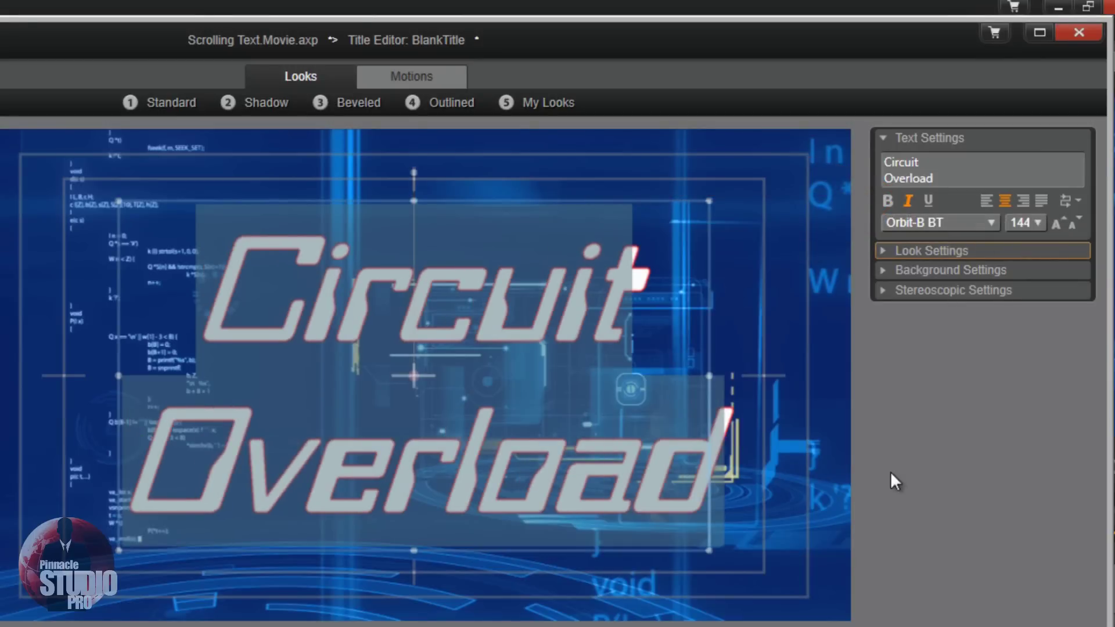
pyautogui.click(843, 463)
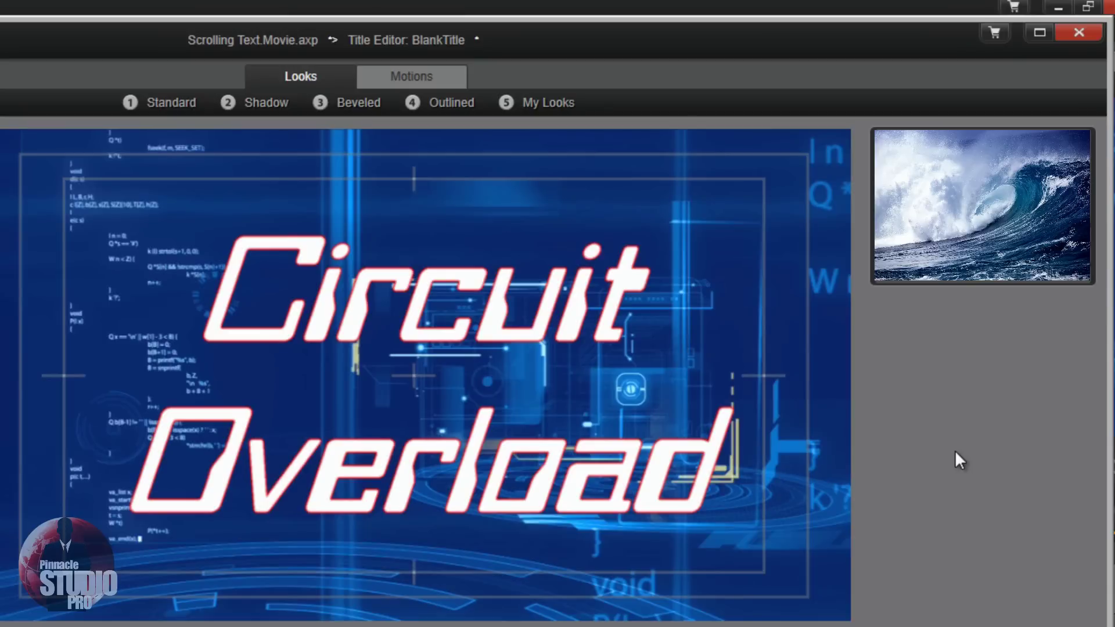
pyautogui.click(256, 275)
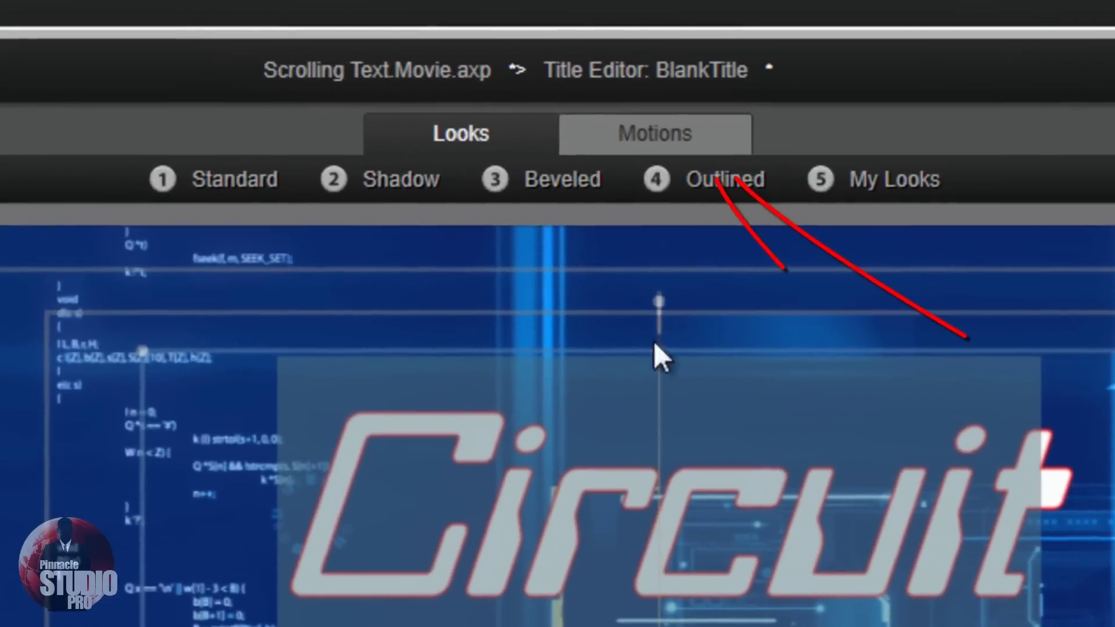
pyautogui.click(703, 128)
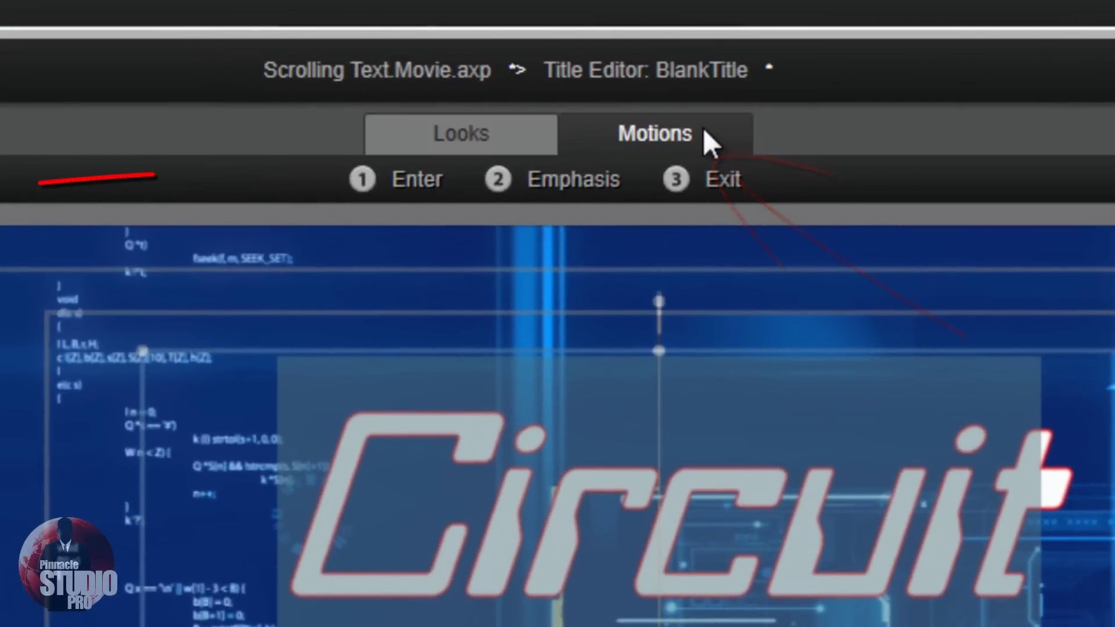
# Apply the 19 - Page From Bottom entrance motion to the title and preview it.
pyautogui.click(431, 186)
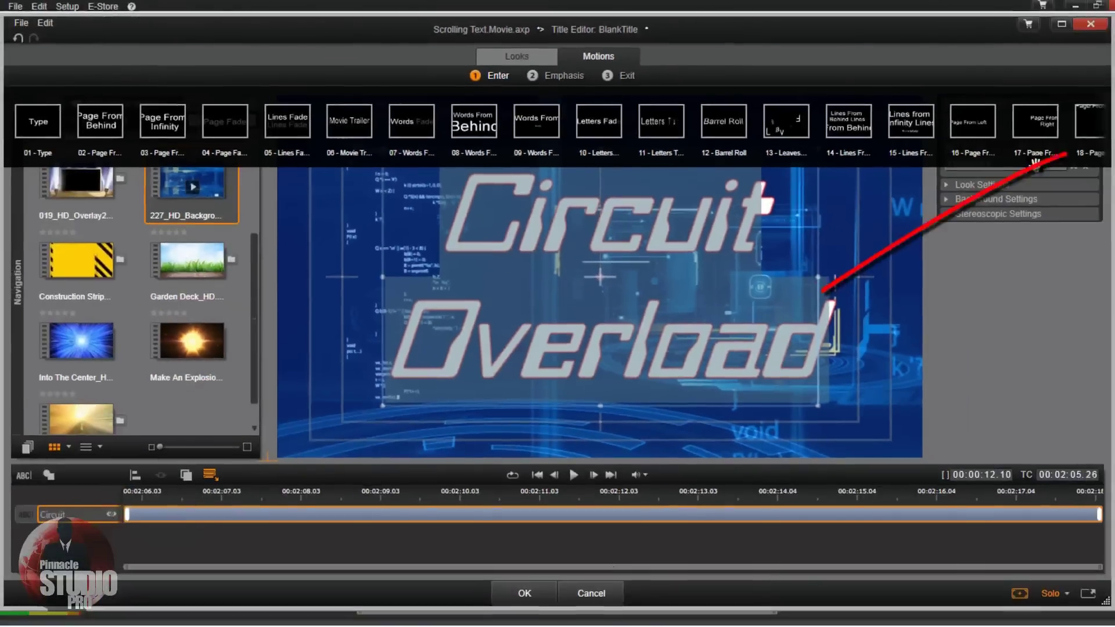
pyautogui.doubleClick(1092, 119)
pyautogui.click(1101, 127)
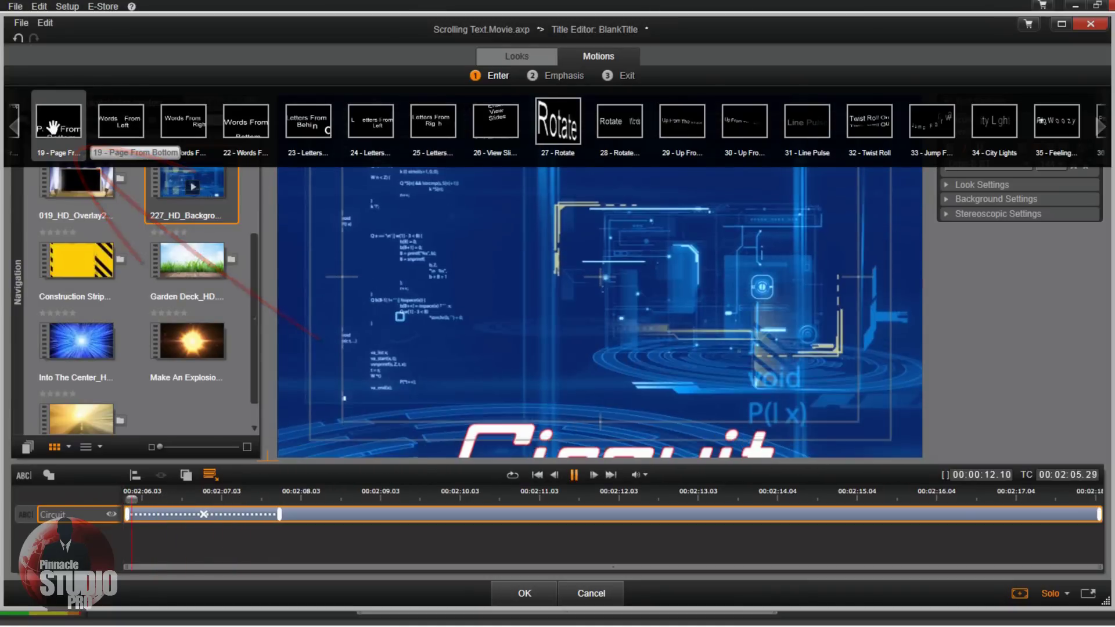
pyautogui.click(52, 128)
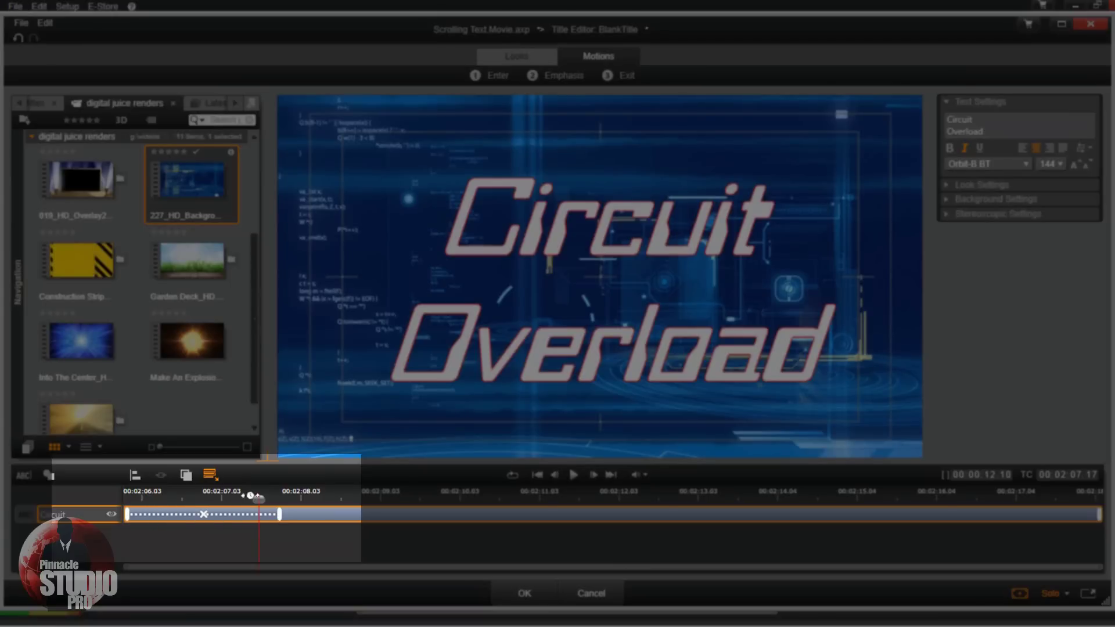
pyautogui.moveTo(260, 499)
pyautogui.mouseDown()
pyautogui.moveTo(145, 501)
pyautogui.moveTo(473, 540)
pyautogui.moveTo(1041, 579)
pyautogui.moveTo(801, 523)
pyautogui.moveTo(351, 520)
pyautogui.mouseUp()
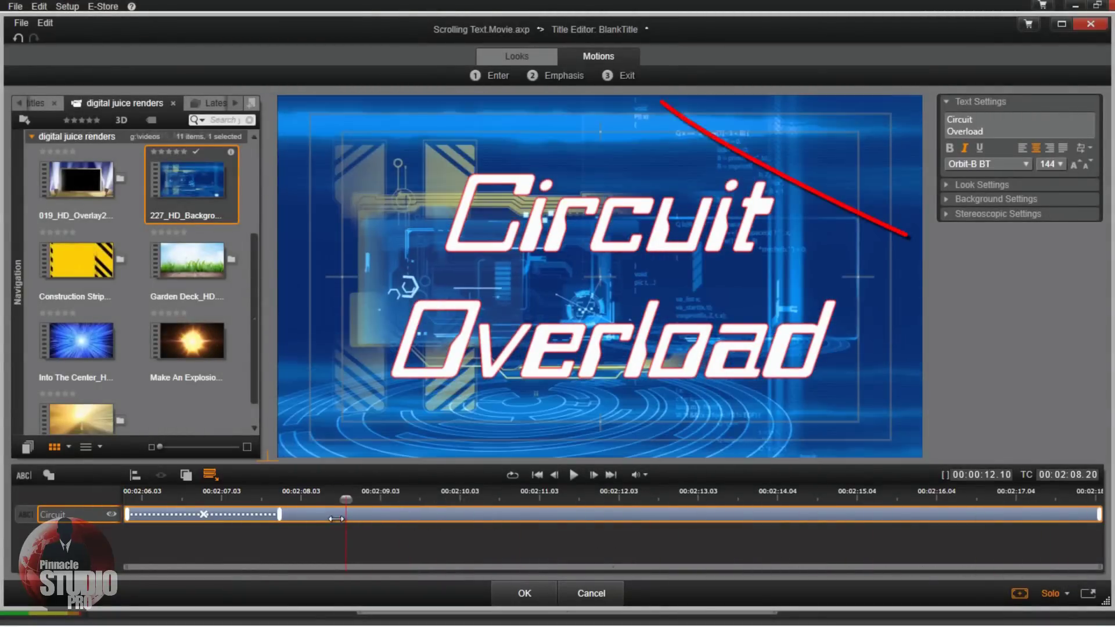
# Apply the 04 - Page Fade exit motion to the title and preview its ending.
pyautogui.click(623, 74)
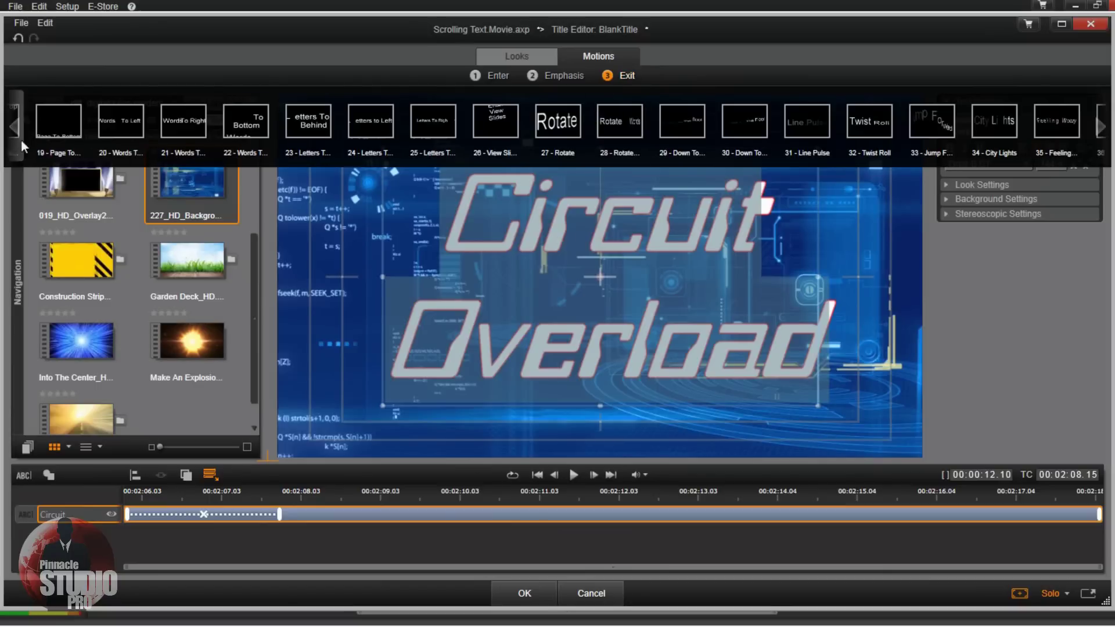
pyautogui.click(12, 125)
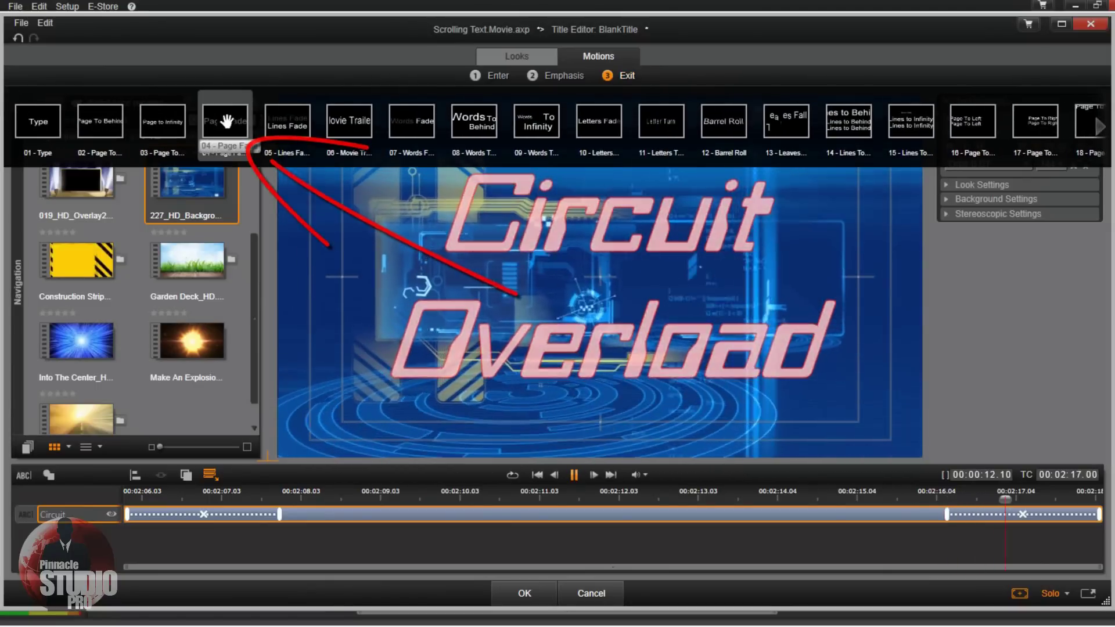
pyautogui.click(226, 121)
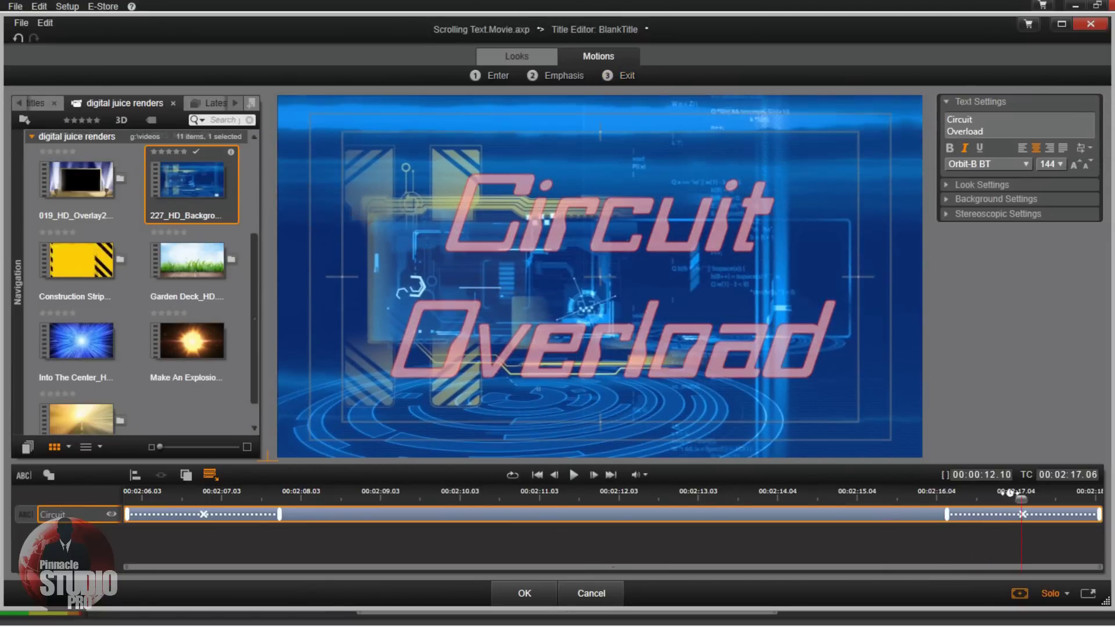
pyautogui.moveTo(1017, 498); pyautogui.dragTo(703, 537)
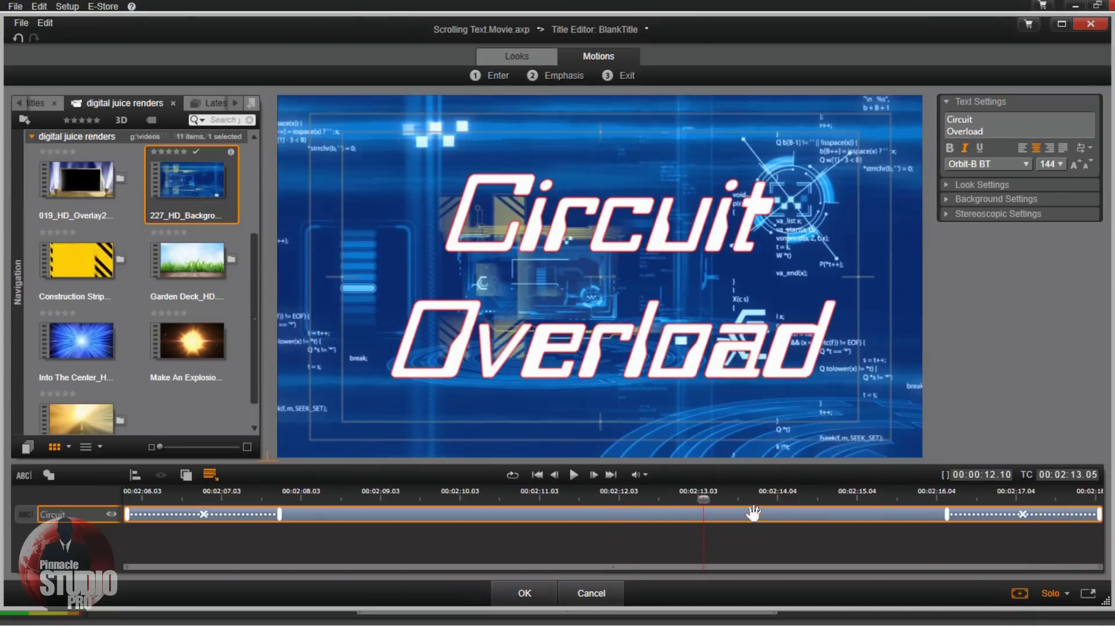
pyautogui.click(667, 366)
pyautogui.click(355, 527)
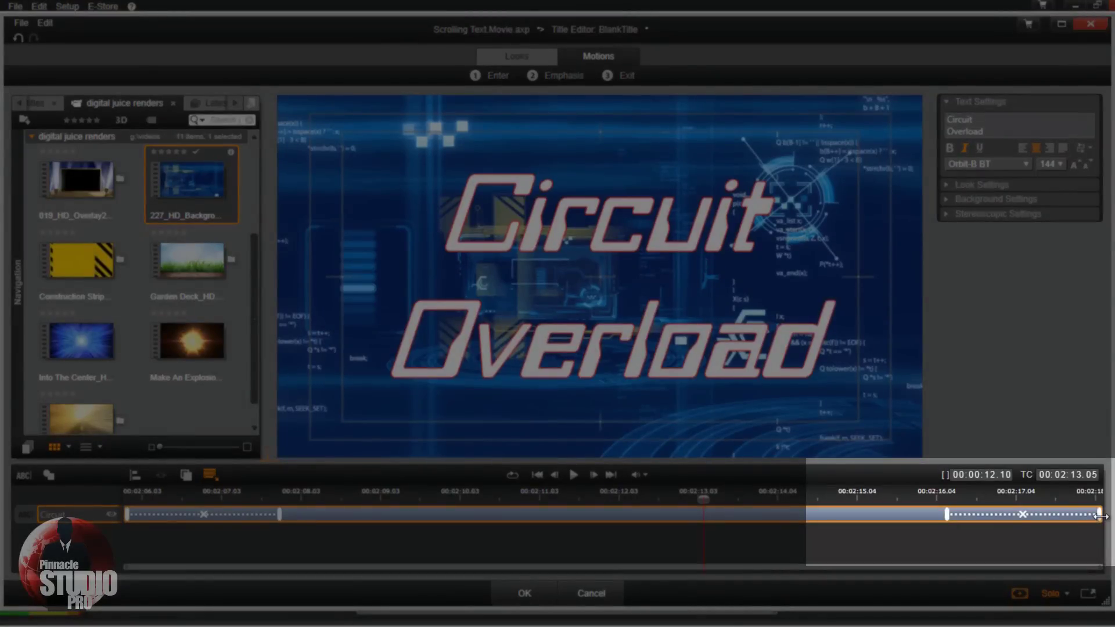
# Shorten the title clip to about four seconds, shorten the entrance motion, and play it back.
pyautogui.moveTo(1100, 516); pyautogui.dragTo(459, 518)
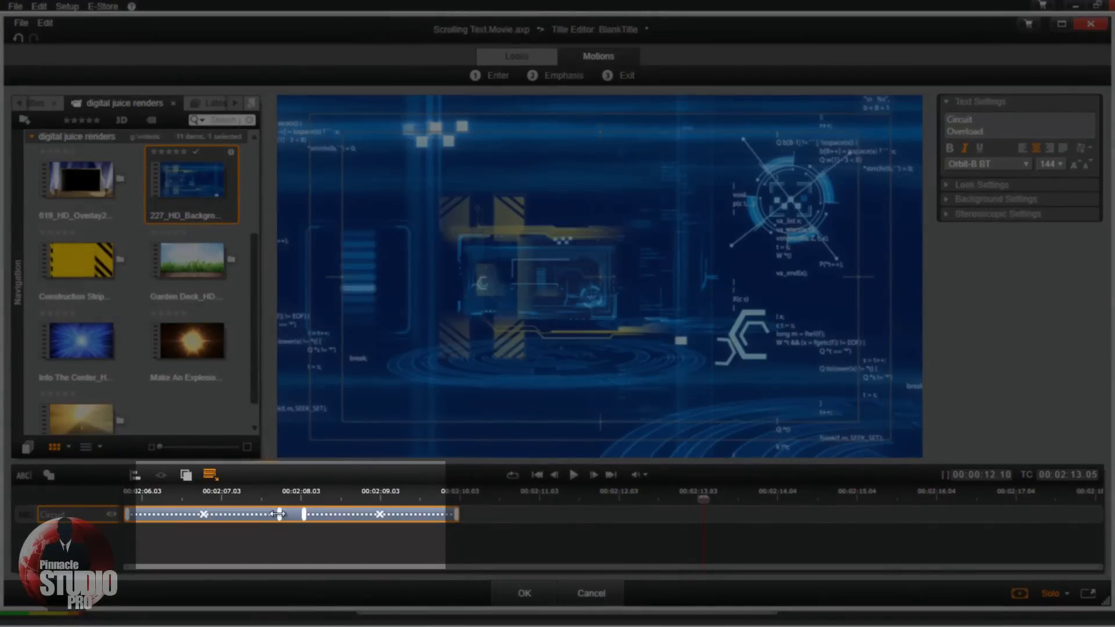
pyautogui.moveTo(277, 514)
pyautogui.mouseDown()
pyautogui.moveTo(249, 516)
pyautogui.moveTo(345, 514)
pyautogui.mouseUp()
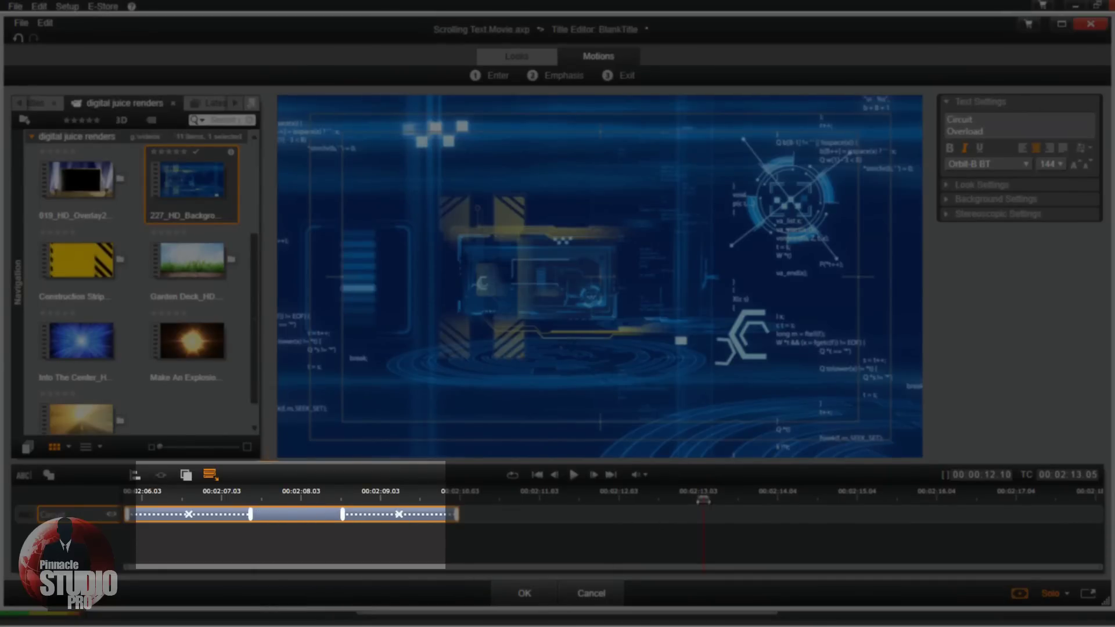
pyautogui.moveTo(703, 498); pyautogui.dragTo(127, 502)
pyautogui.click(537, 475)
pyautogui.click(573, 475)
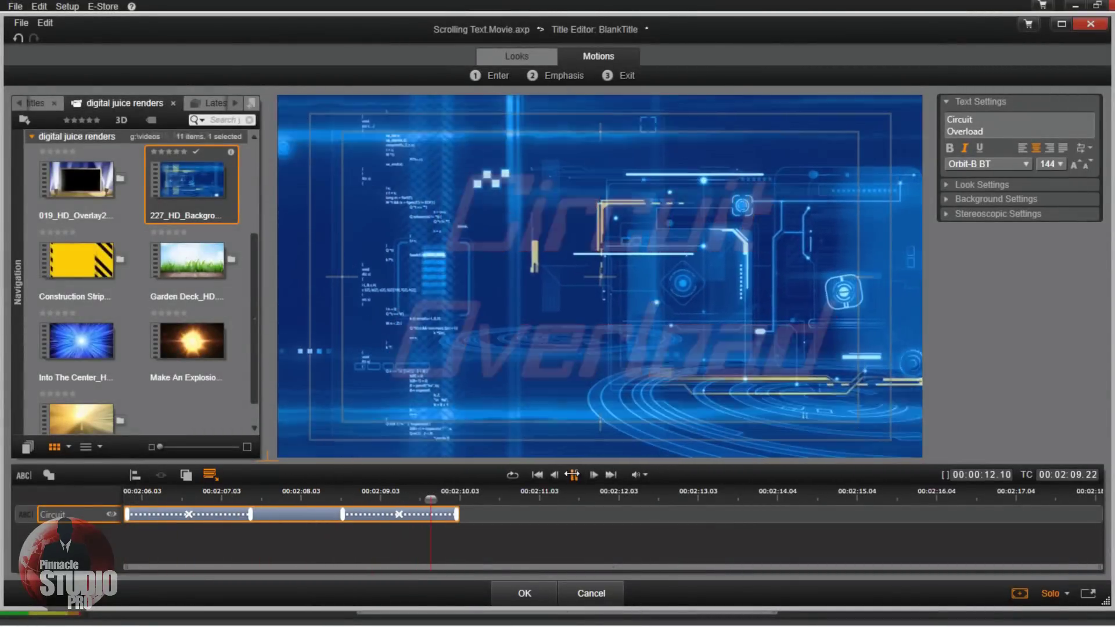
pyautogui.press('space')
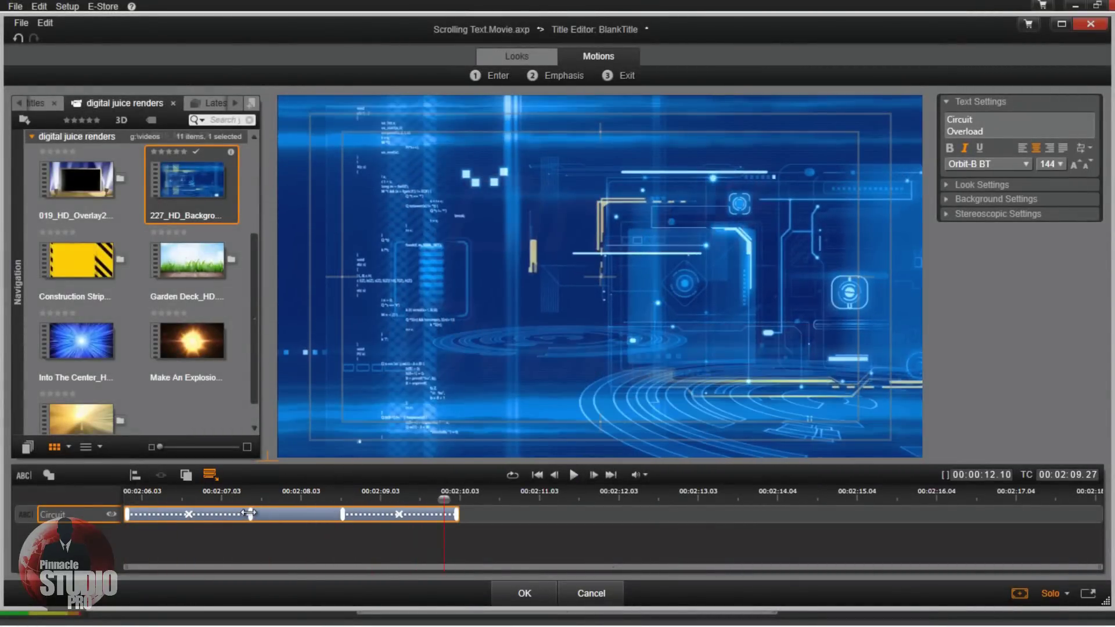
# Lengthen the entrance motion, replay the title, and scrub to 02:10.17 near its end.
pyautogui.moveTo(251, 513); pyautogui.dragTo(275, 514)
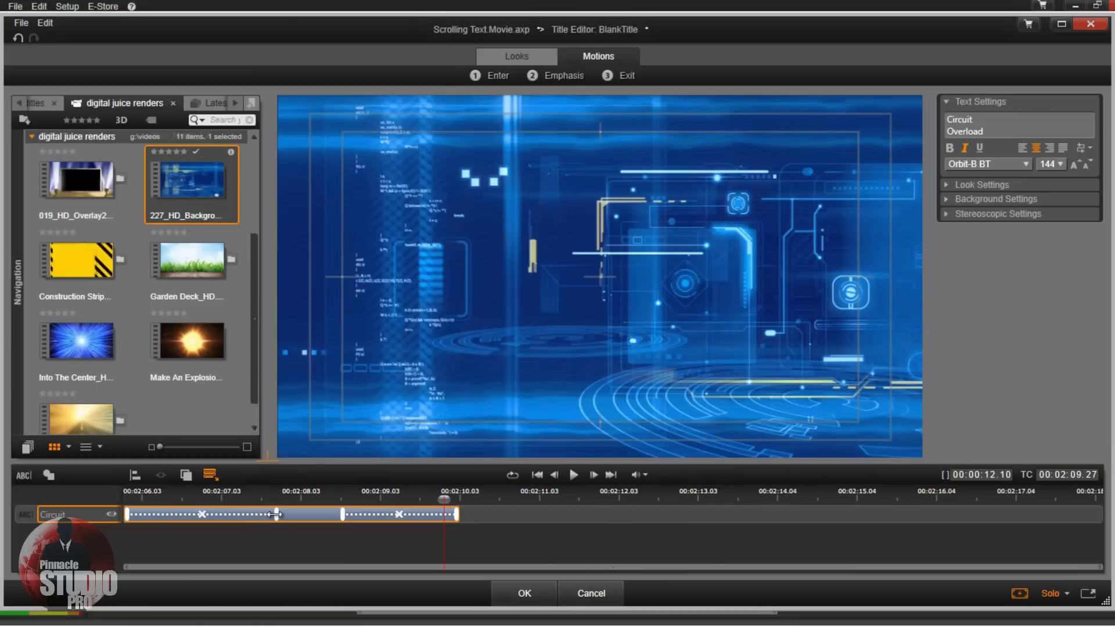
pyautogui.press('space')
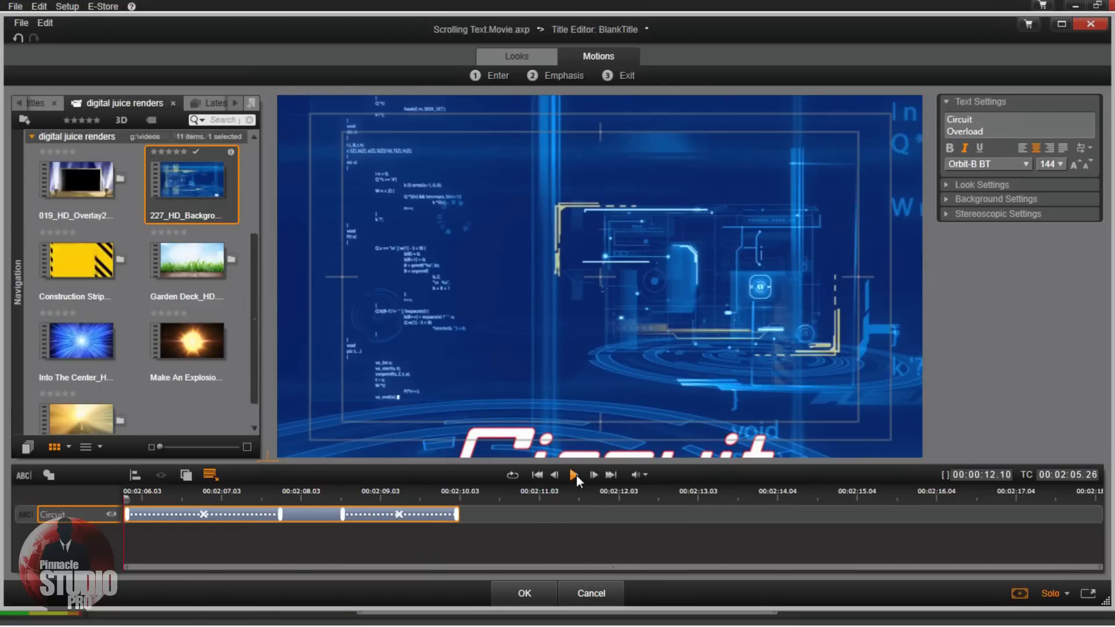
pyautogui.click(575, 475)
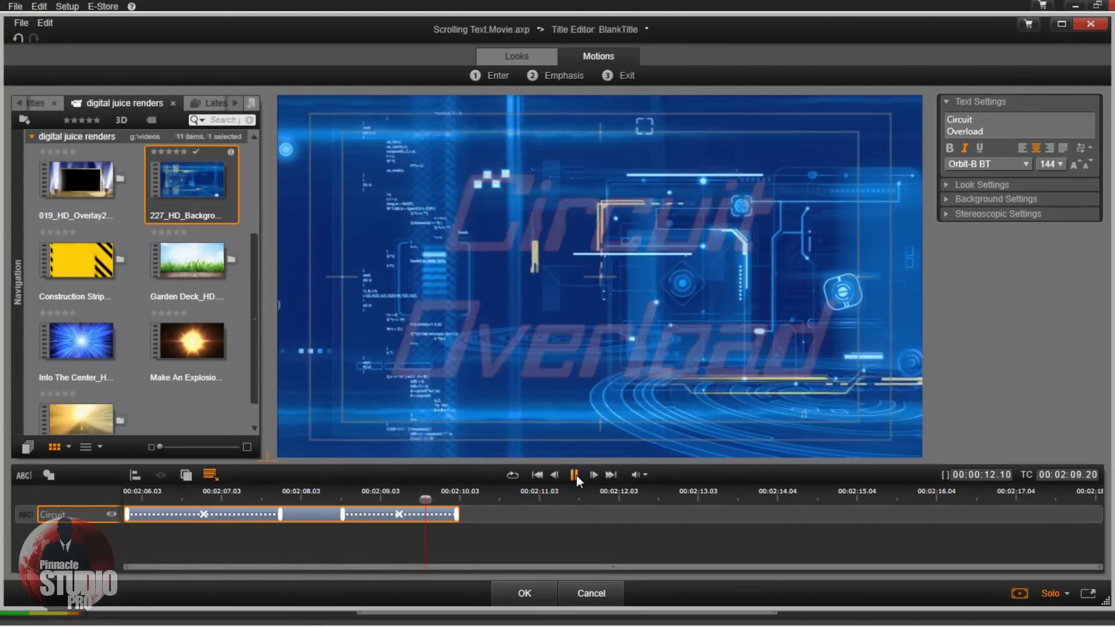
pyautogui.press('space')
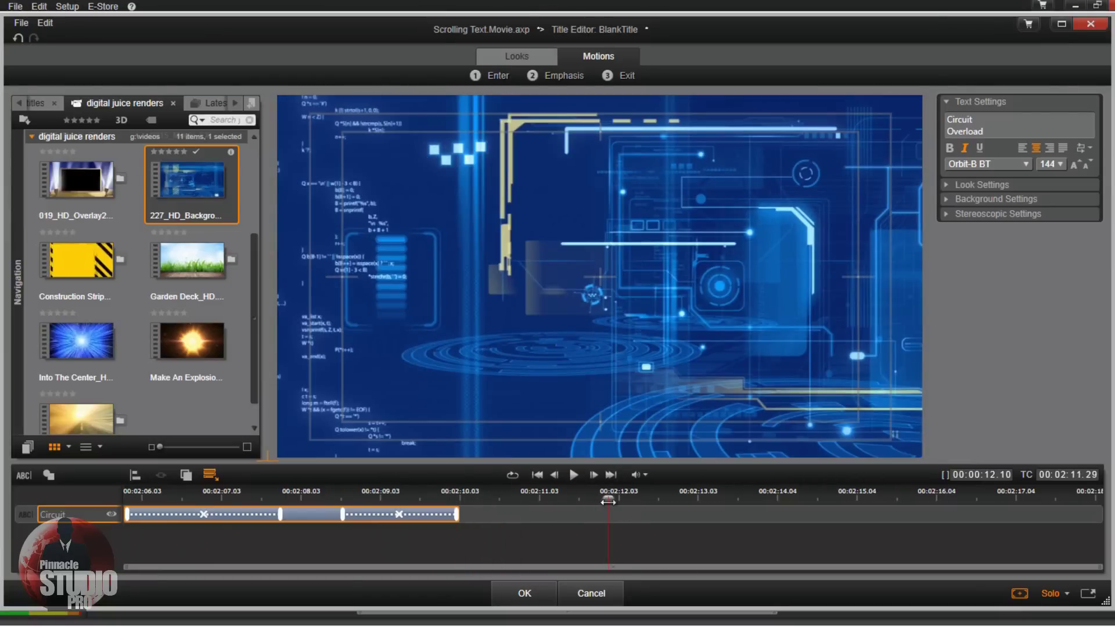
pyautogui.moveTo(607, 499); pyautogui.dragTo(473, 509)
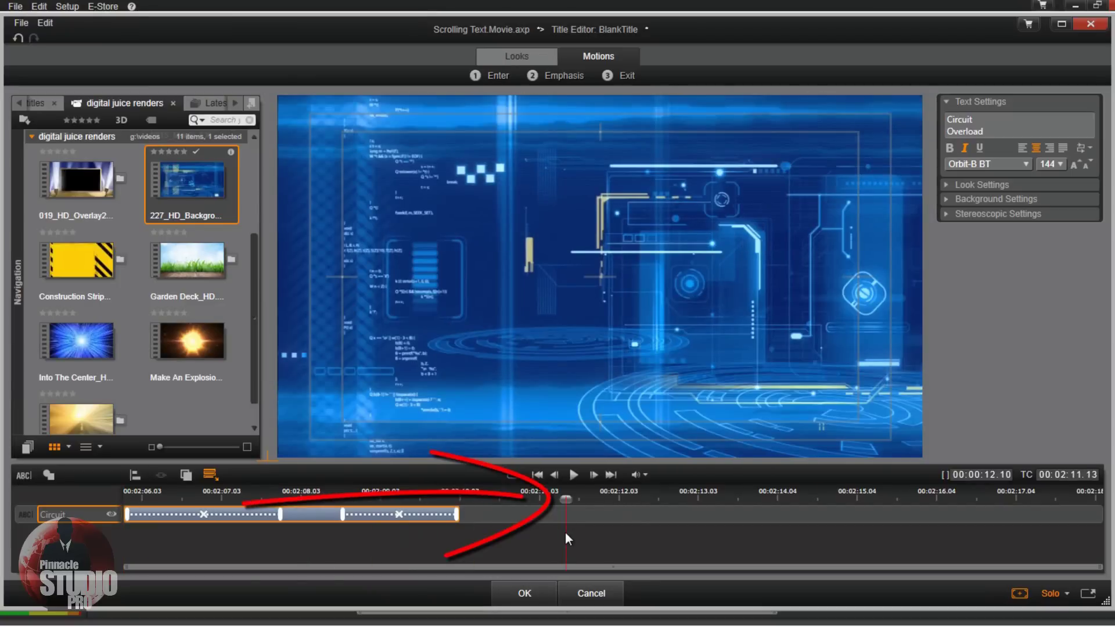
pyautogui.click(567, 526)
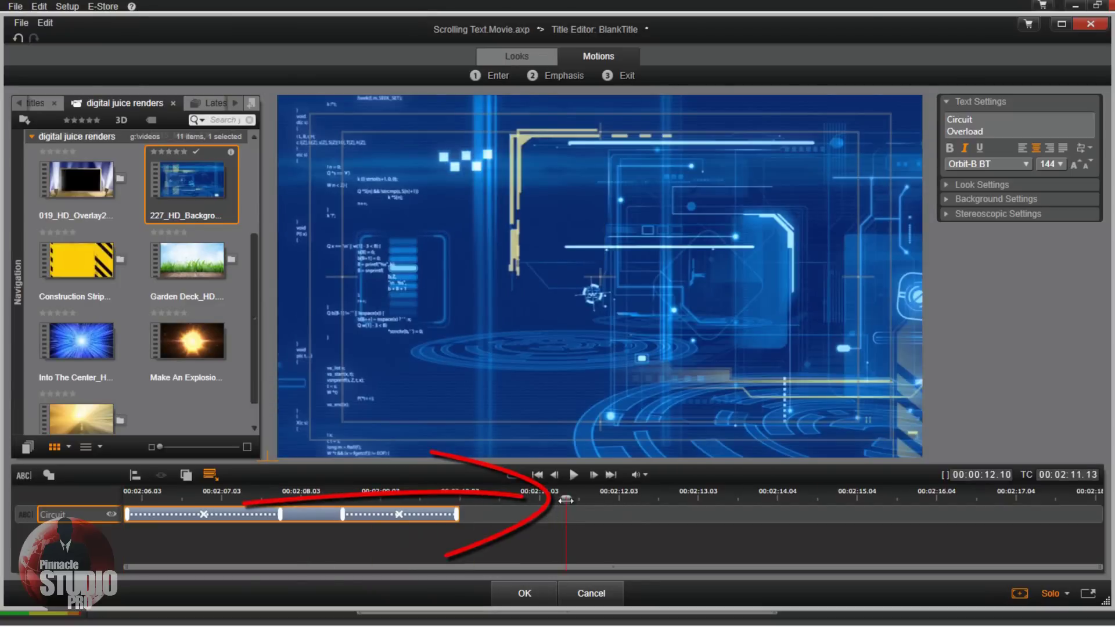
pyautogui.moveTo(567, 499); pyautogui.dragTo(496, 499)
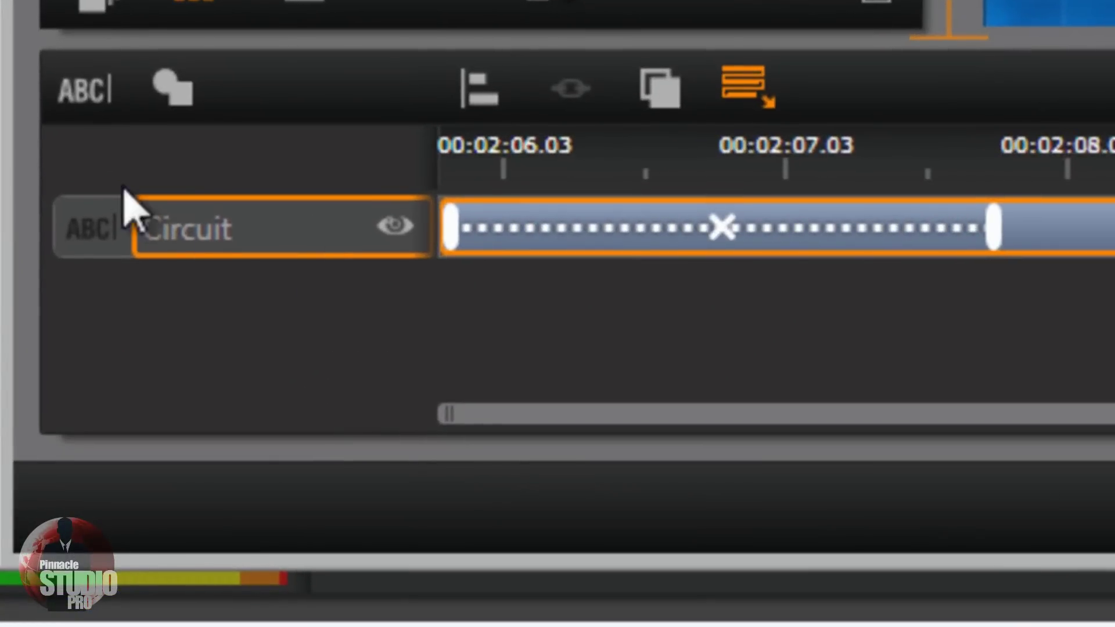
# Add a 'Your Text Here' text layer and centre it with Group Align.
pyautogui.rightClick(207, 318)
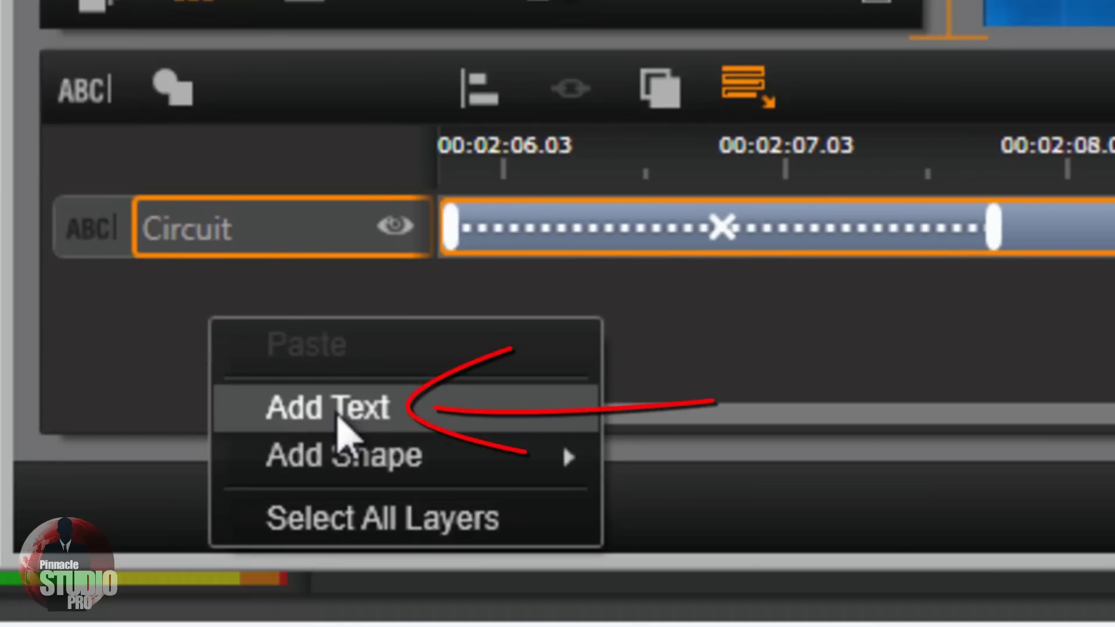
pyautogui.click(338, 416)
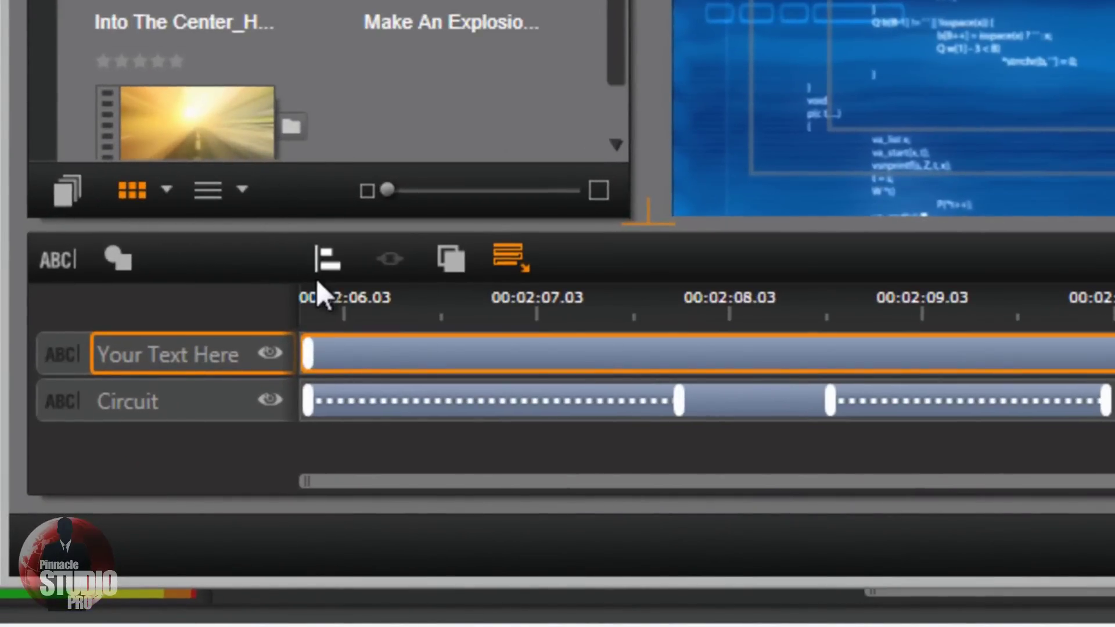
pyautogui.click(451, 258)
pyautogui.click(334, 262)
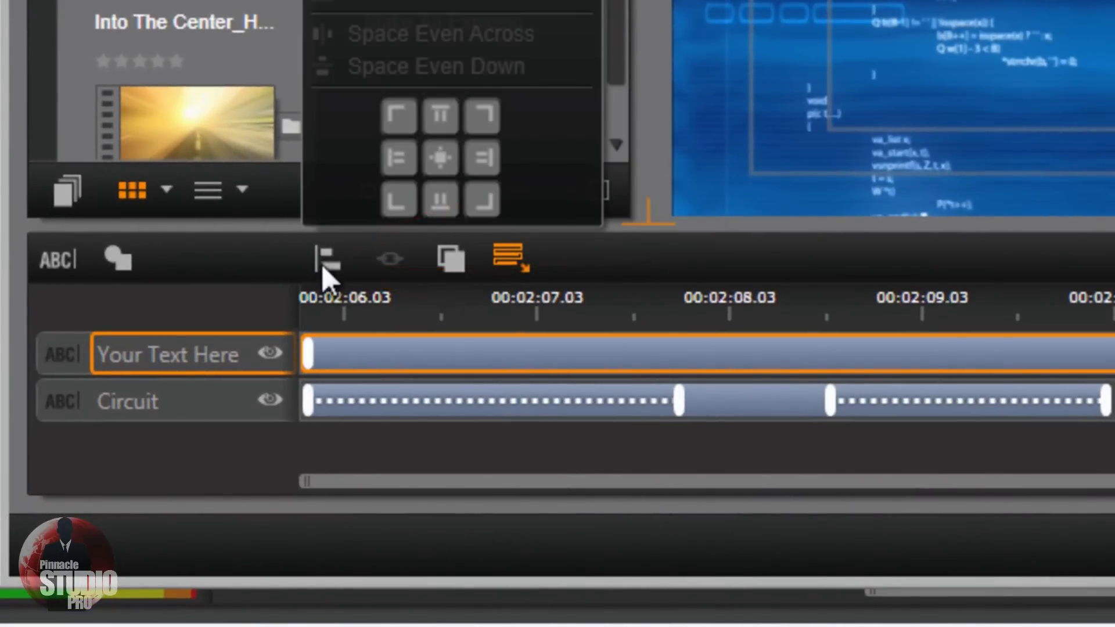
pyautogui.click(439, 157)
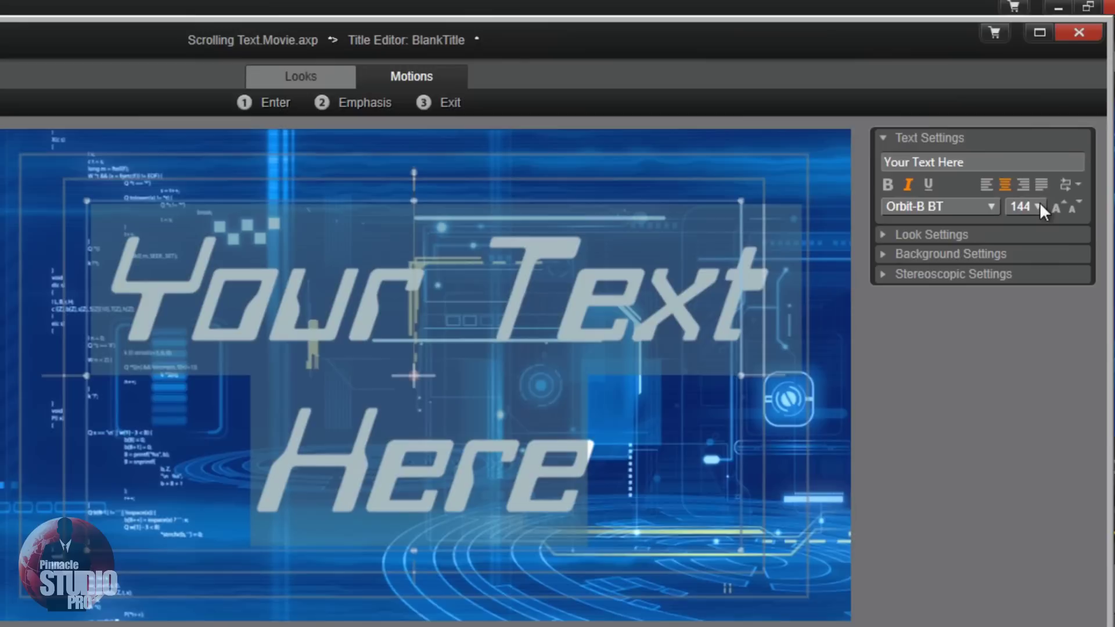
# Set the new layer's text to size 48, turn italic off, and start editing its wording.
pyautogui.click(1060, 151)
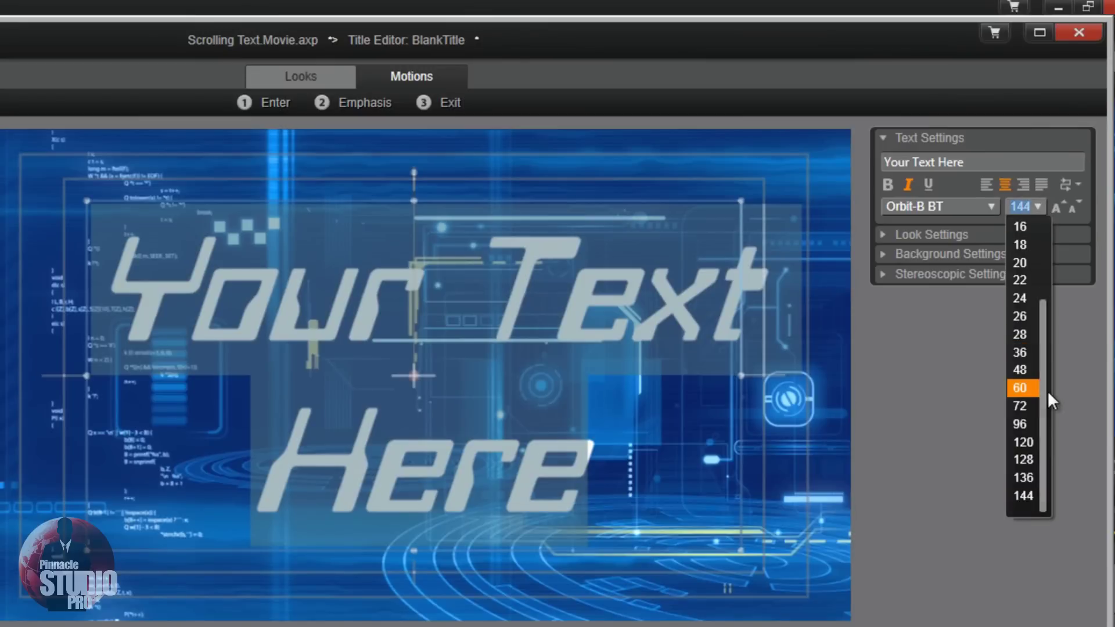
pyautogui.click(1026, 369)
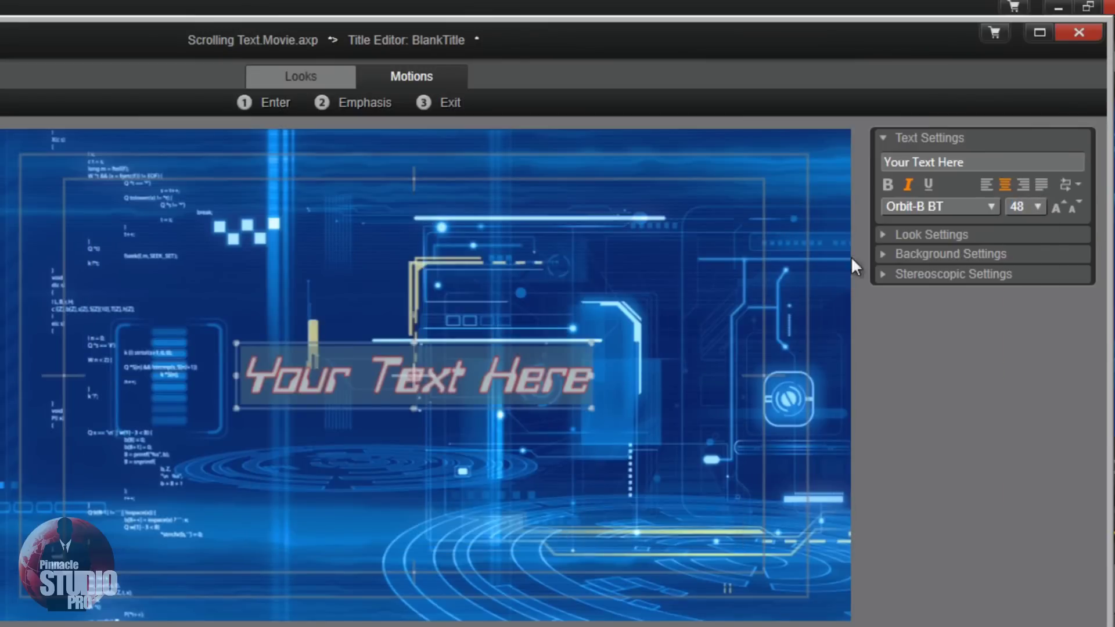
pyautogui.click(909, 181)
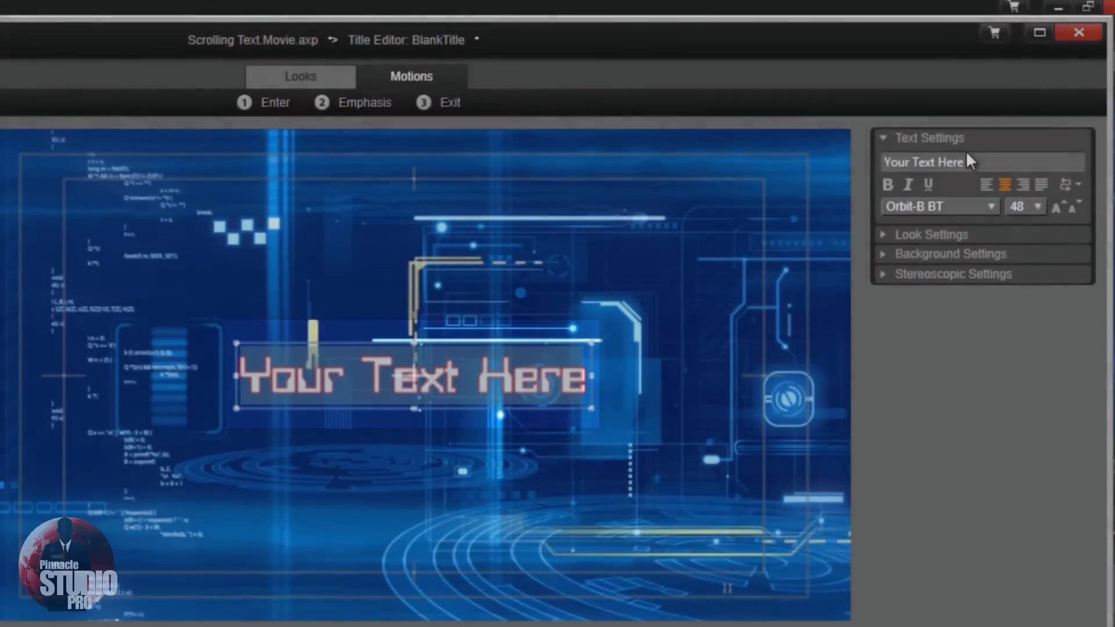
pyautogui.click(968, 162)
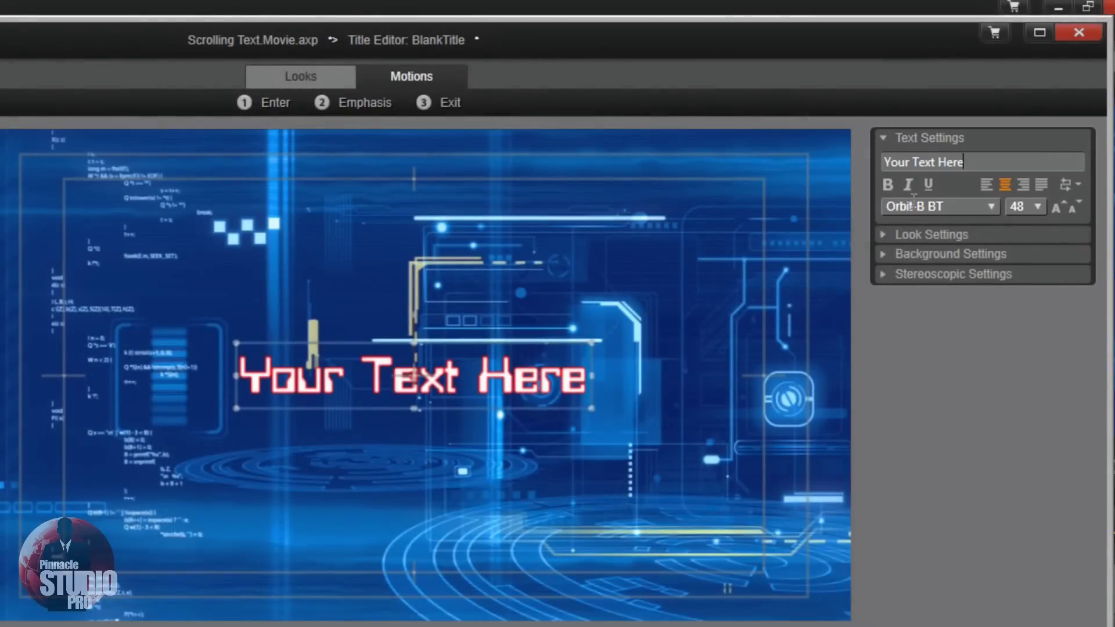
# Replace the placeholder with 'Starring' and the star's name at size 72, then add blank lines.
pyautogui.moveTo(963, 166); pyautogui.dragTo(804, 175)
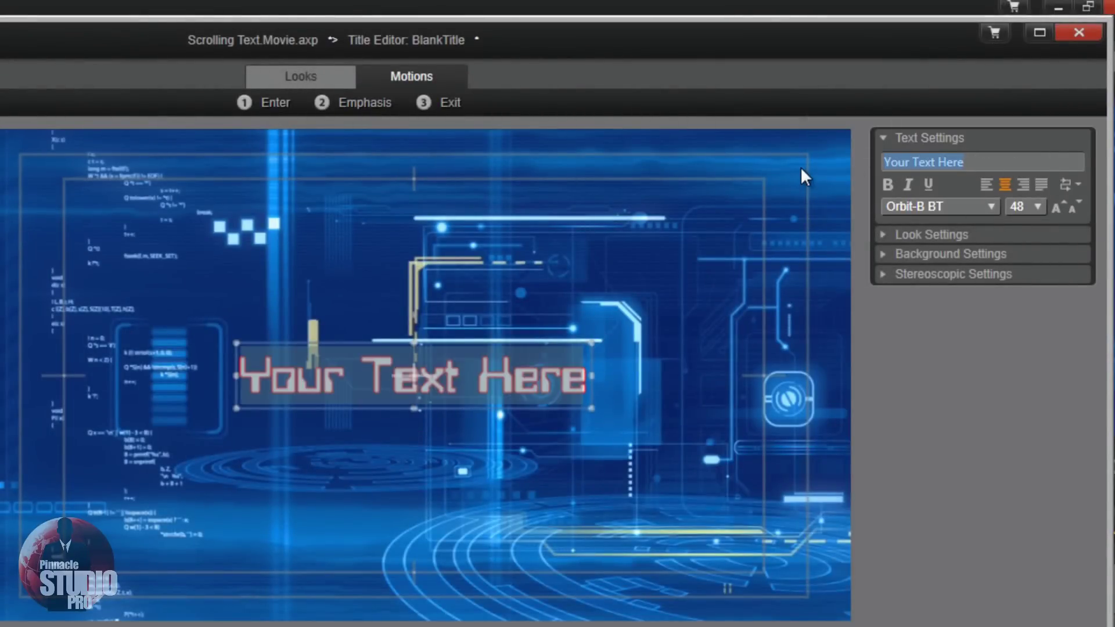
pyautogui.write('St')
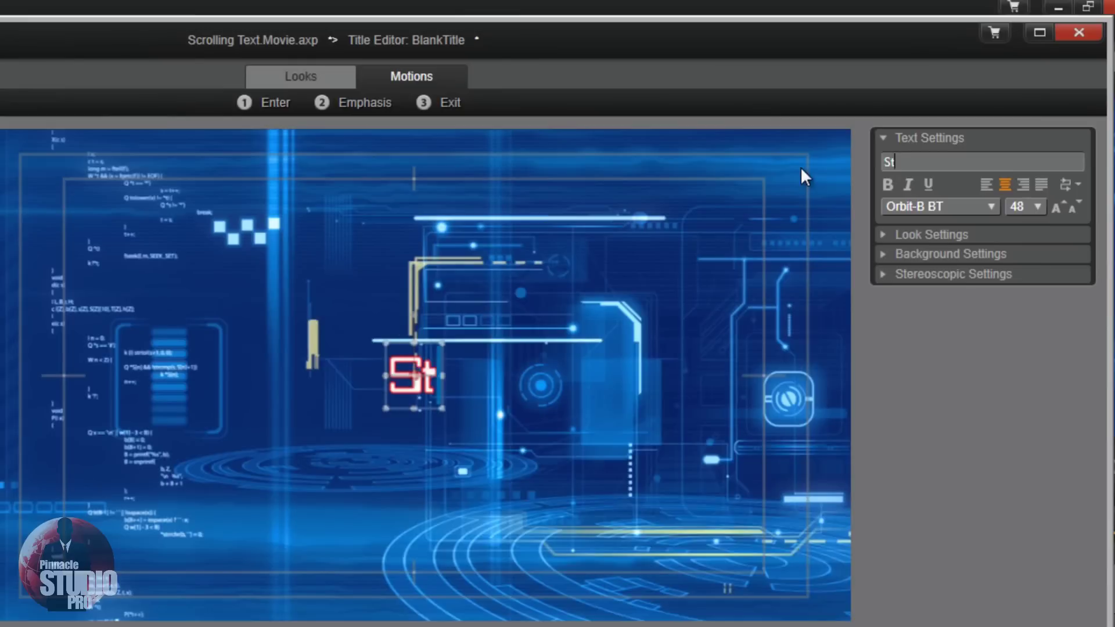
pyautogui.write('arring')
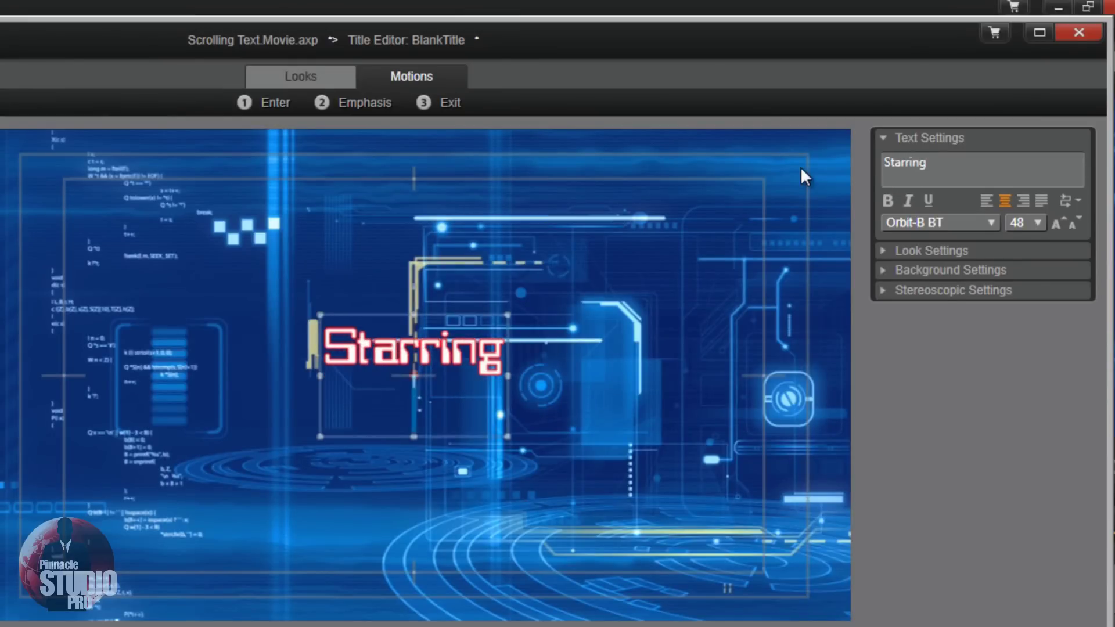
pyautogui.click(1038, 223)
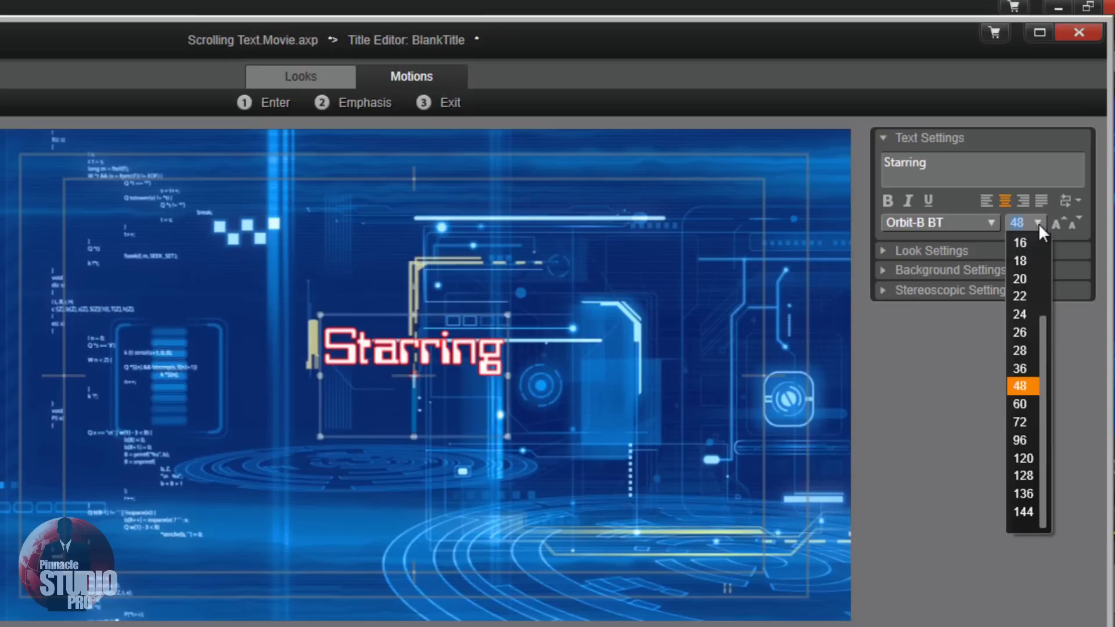
pyautogui.click(1020, 423)
pyautogui.write('Malie')
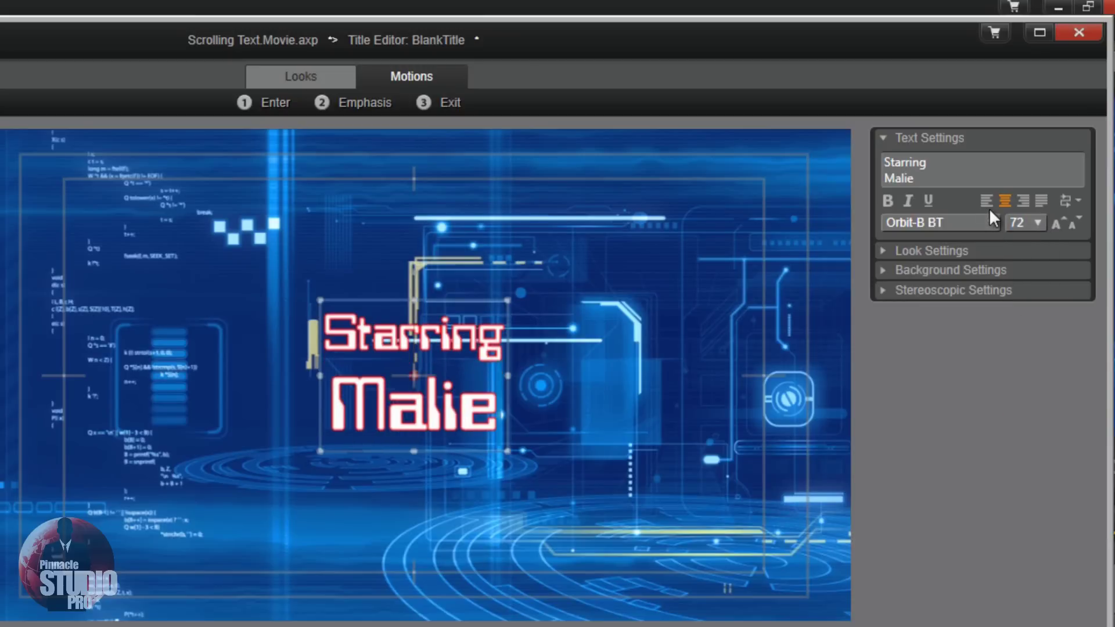
pyautogui.write('k Whitake')
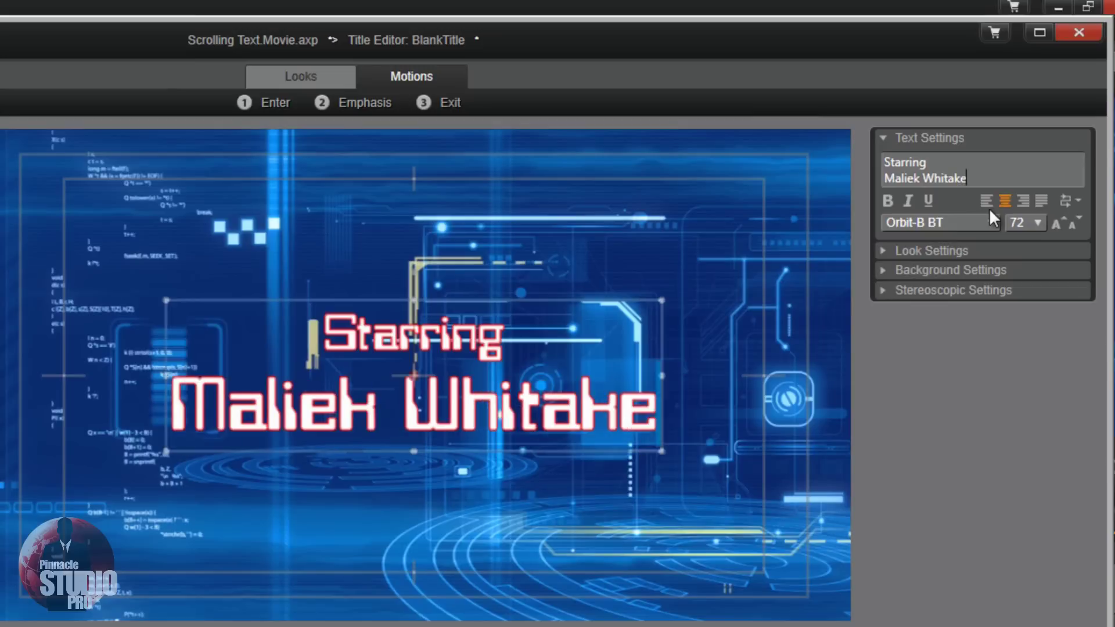
pyautogui.write('r')
pyautogui.press('Return')
pyautogui.press('Return')
pyautogui.press('Return')
pyautogui.press('Return')
pyautogui.press('Return')
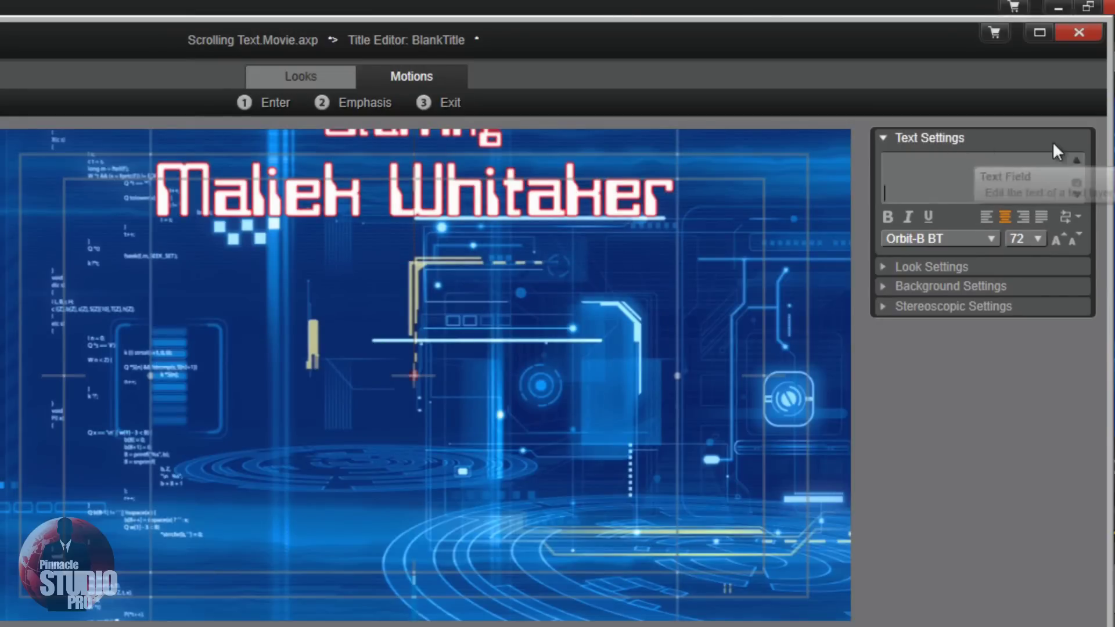
# Add a size-48 'Co-Starring' heading and the co-star's name at size 72, then blank lines.
pyautogui.click(1037, 240)
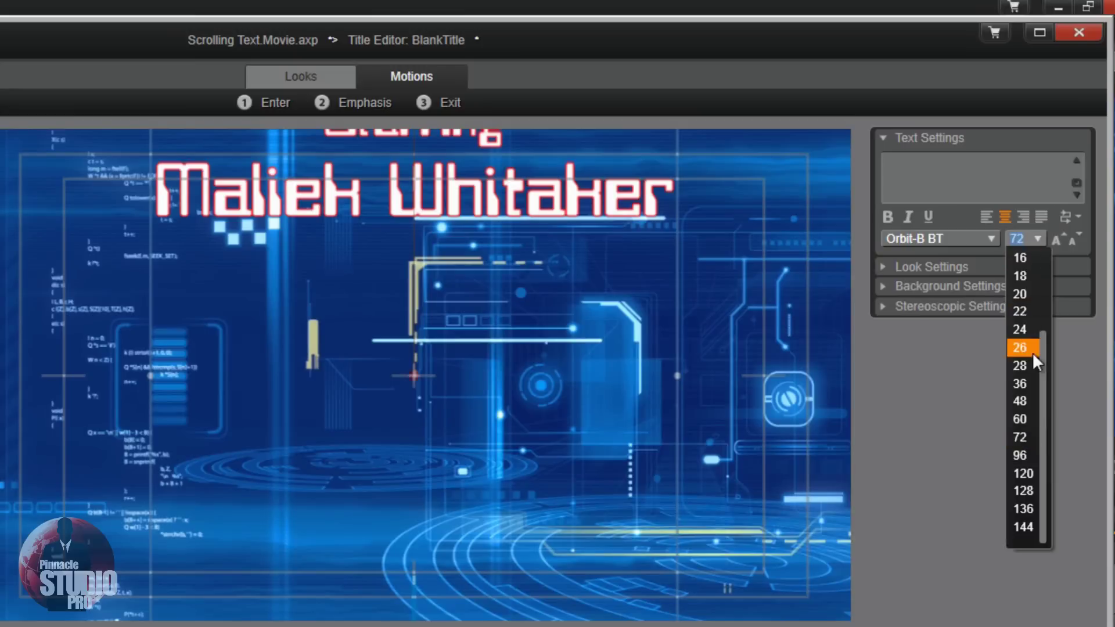
pyautogui.click(1024, 400)
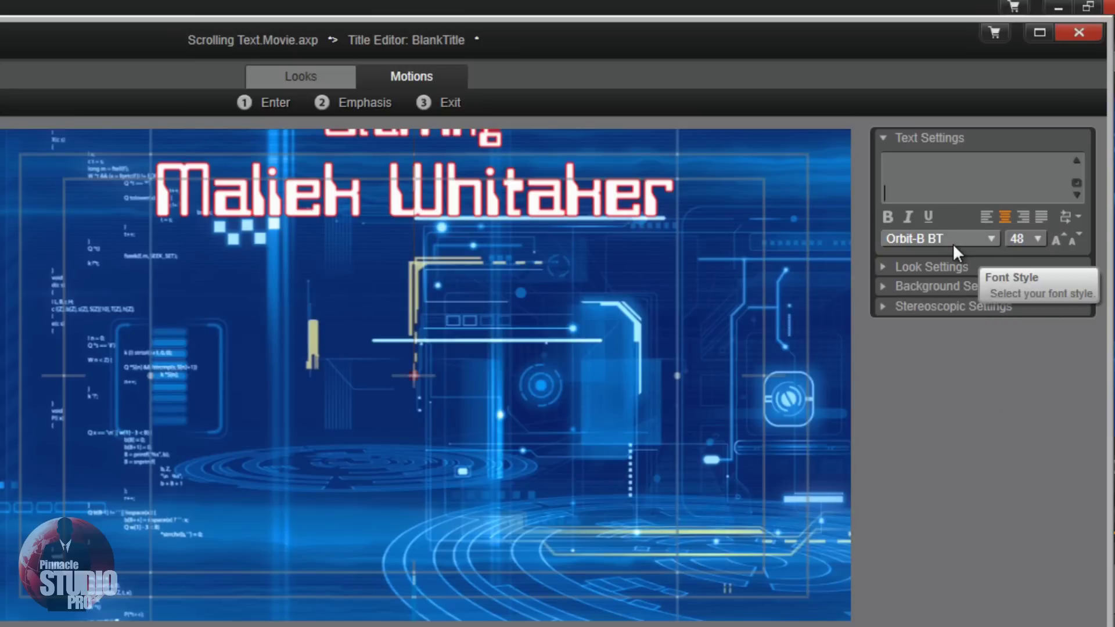
pyautogui.write('o-St')
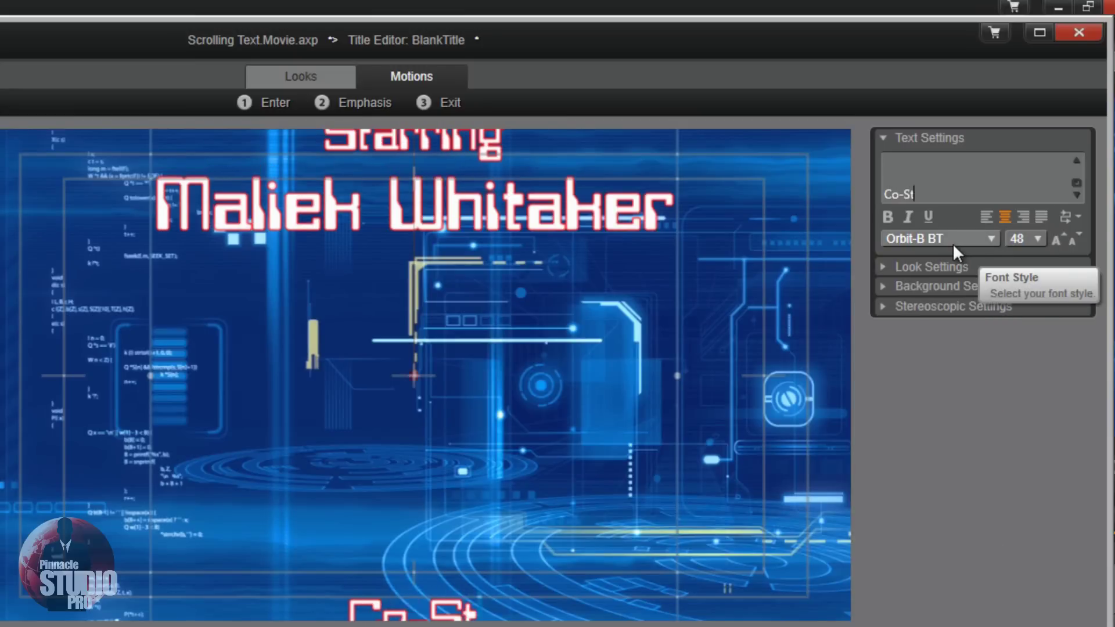
pyautogui.write('arring')
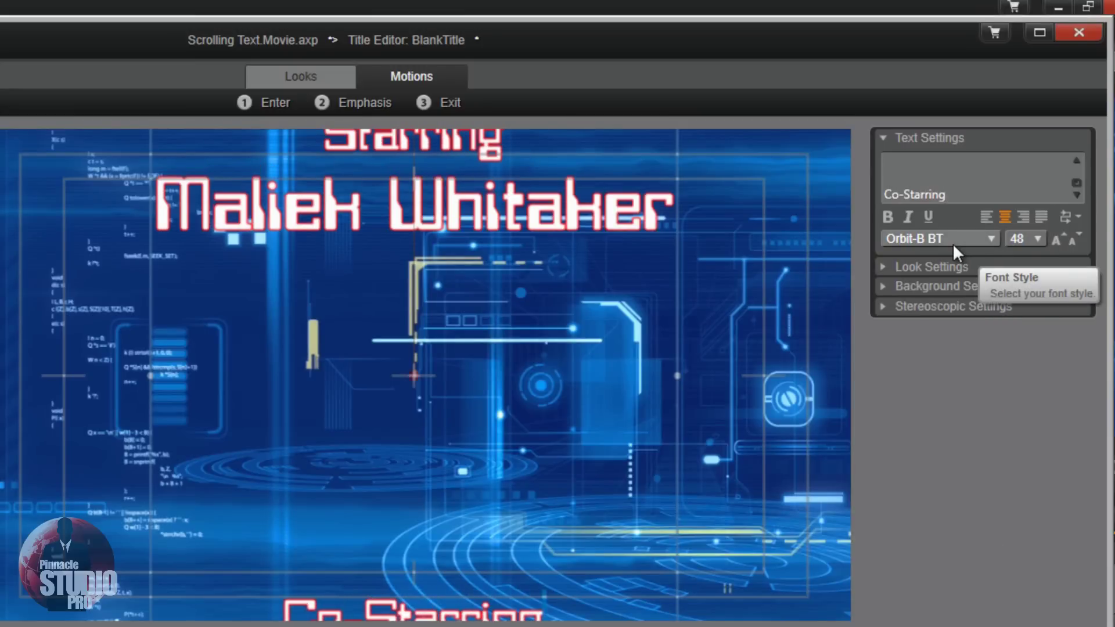
pyautogui.press('Return')
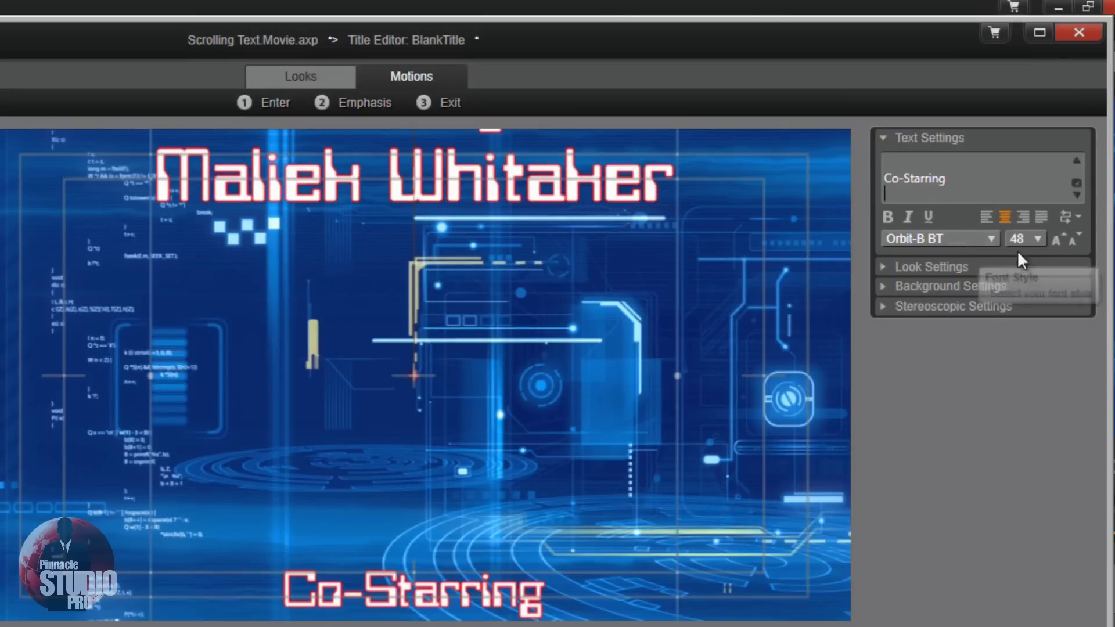
pyautogui.click(1038, 245)
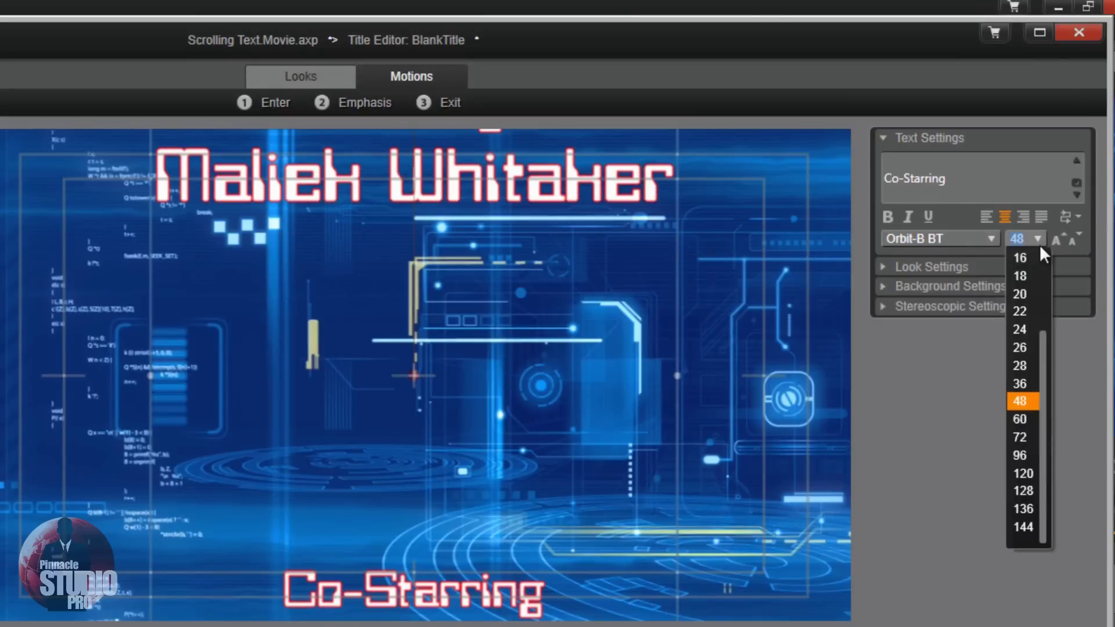
pyautogui.click(1022, 437)
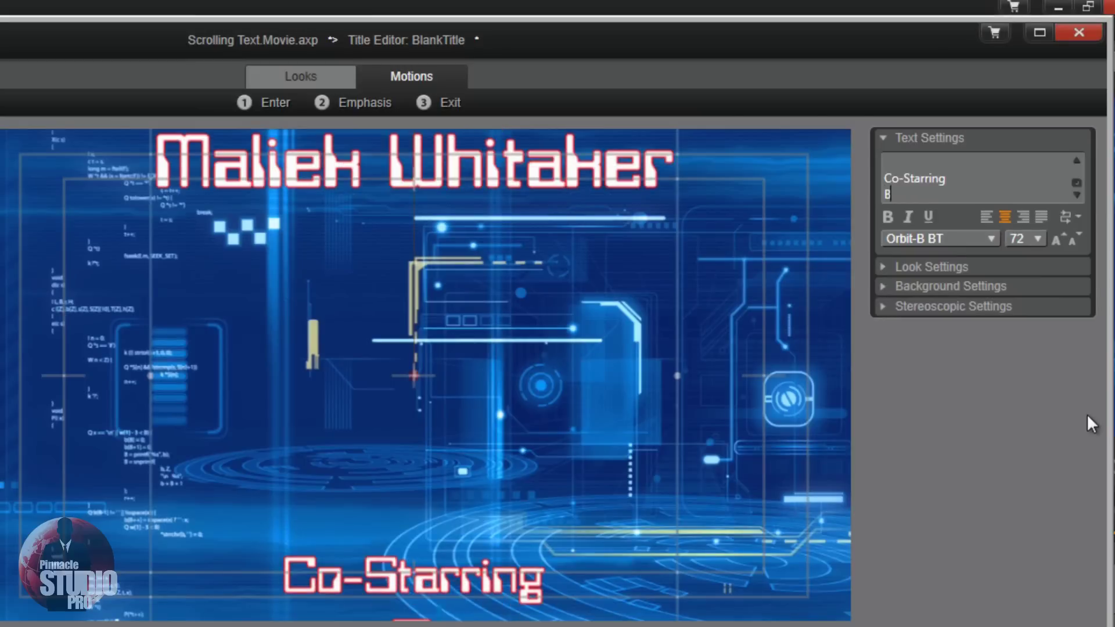
pyautogui.write('Big Ego Bob')
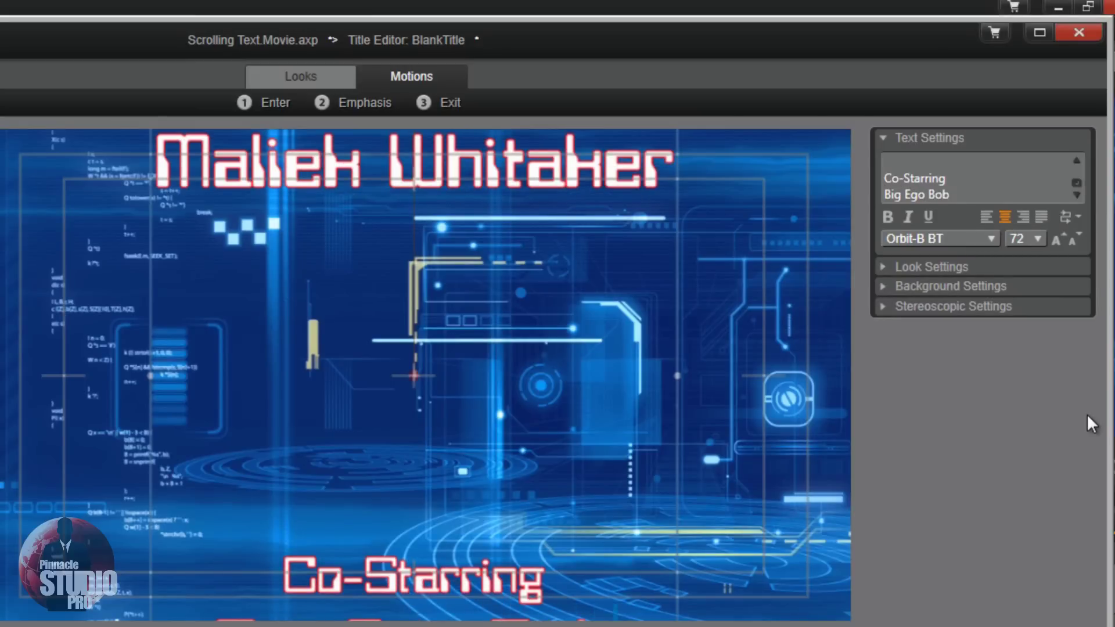
pyautogui.press('Return')
pyautogui.press('Return')
pyautogui.press('Return')
pyautogui.press('Return')
pyautogui.press('Return')
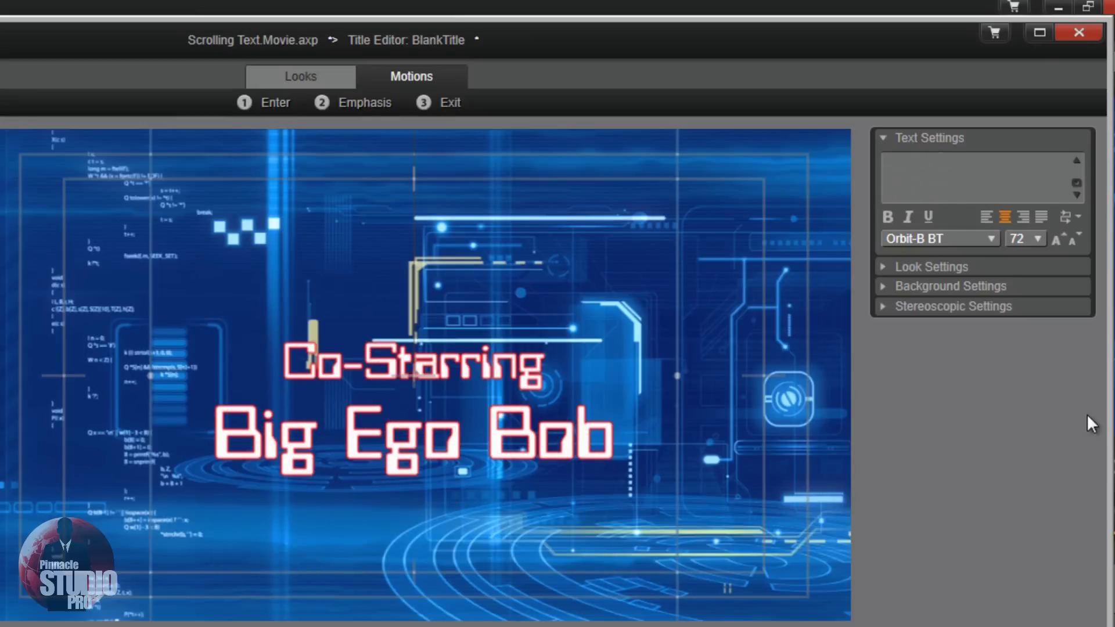
# Add a size-48 'Produced By' heading and 'Money Bags' at size 72, then blank lines.
pyautogui.click(1037, 240)
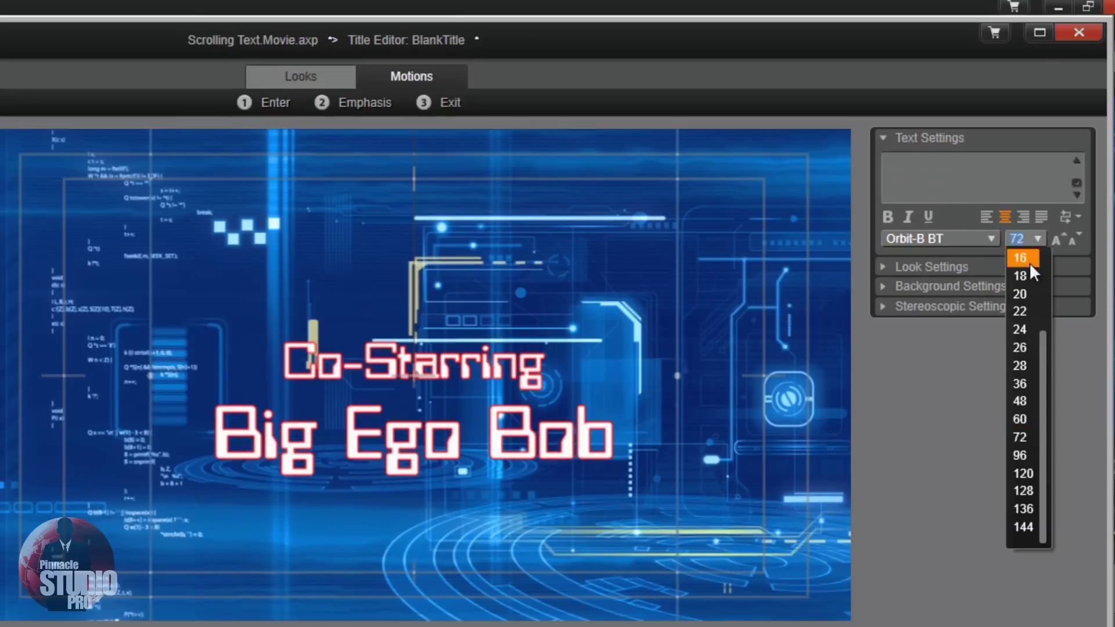
pyautogui.click(1025, 399)
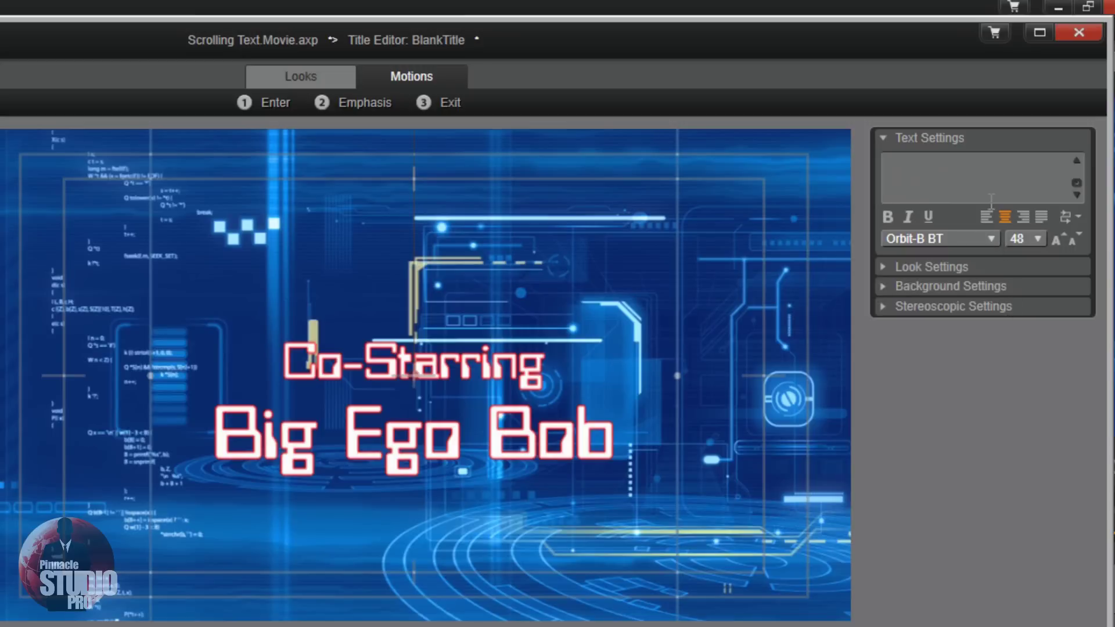
pyautogui.write('Produced ')
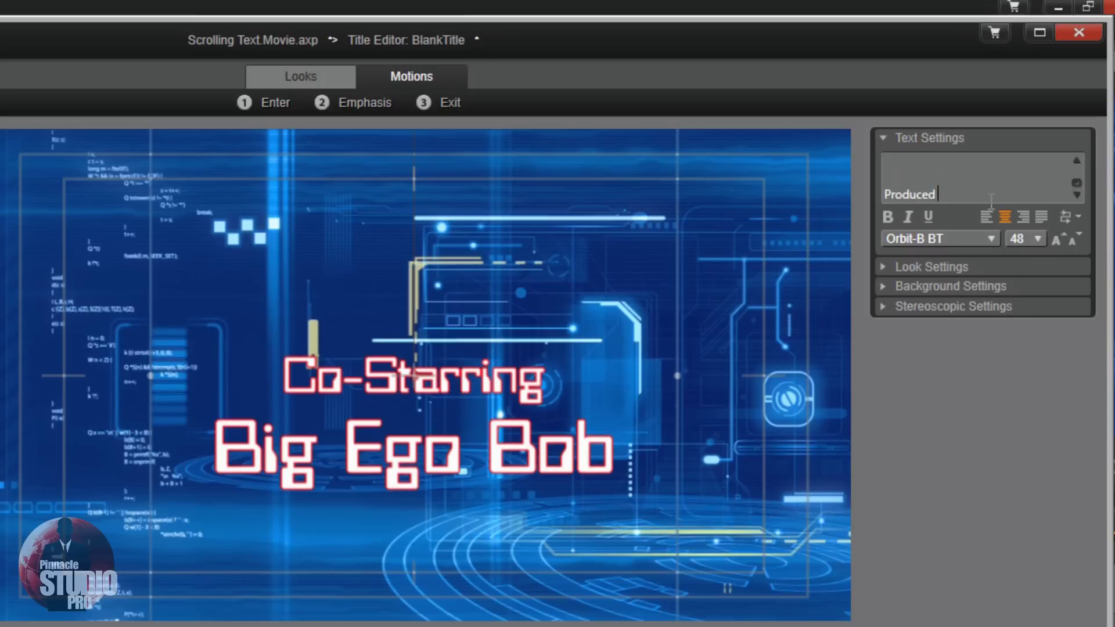
pyautogui.write('By')
pyautogui.press('Return')
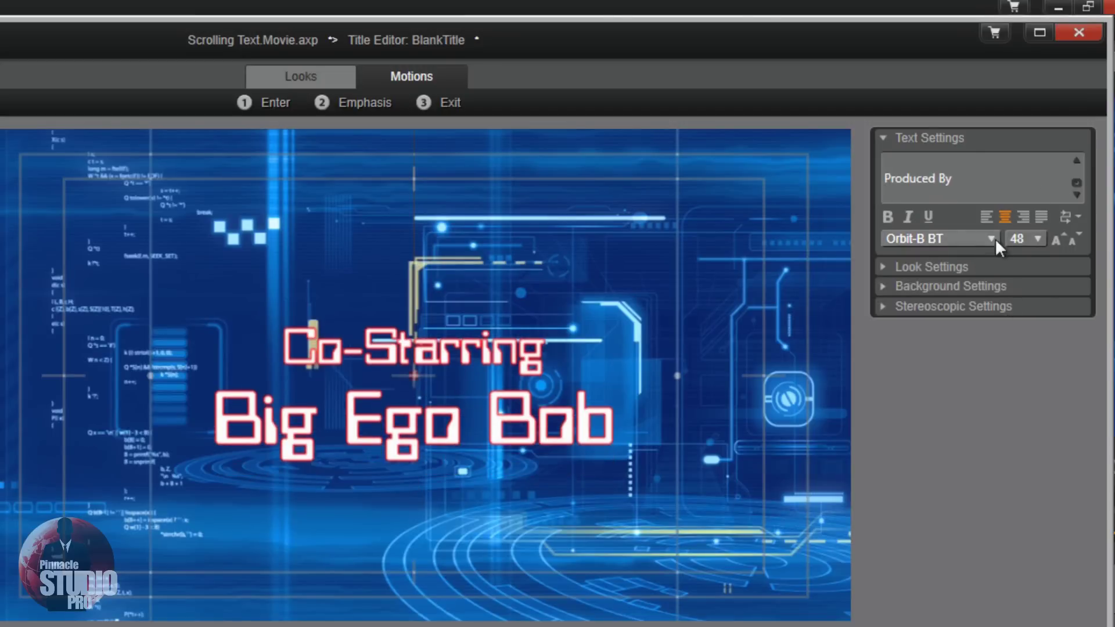
pyautogui.click(1033, 238)
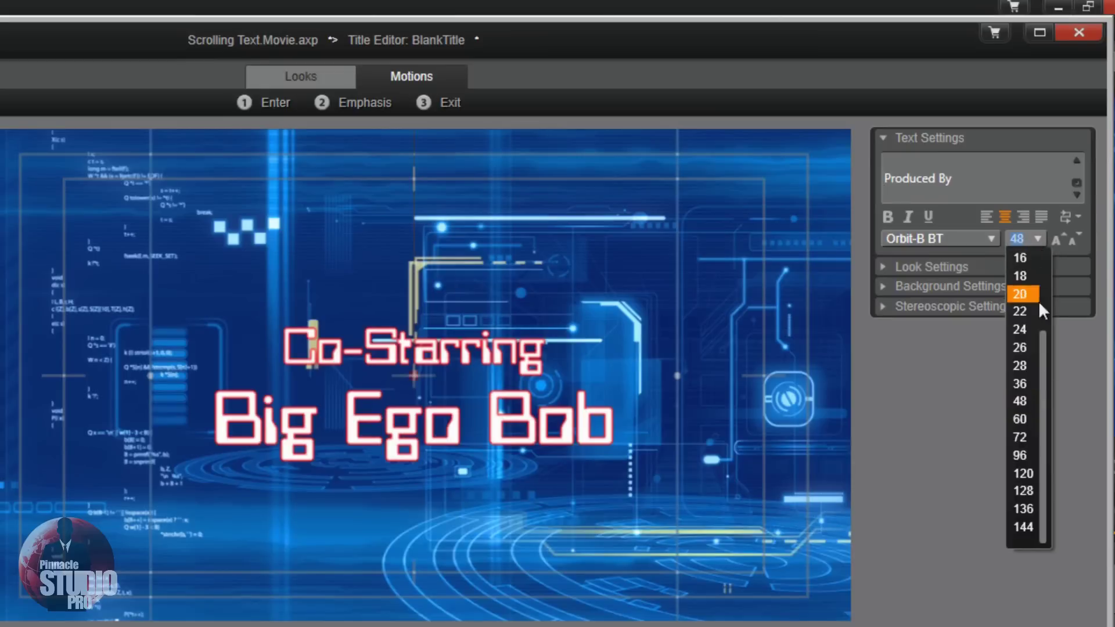
pyautogui.click(1033, 435)
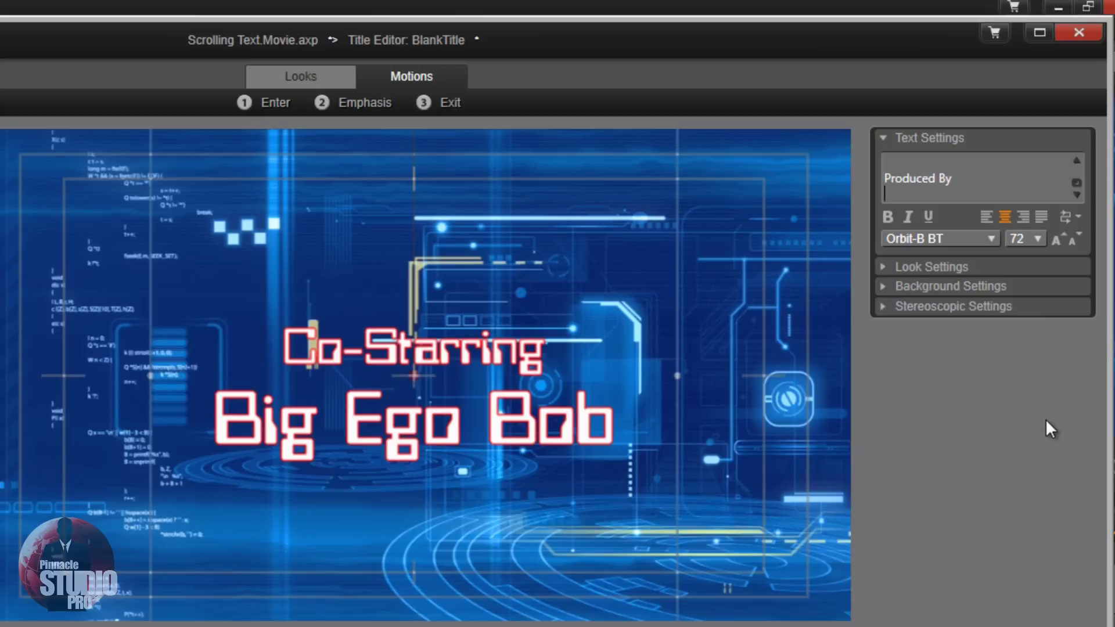
pyautogui.write('Money Bags')
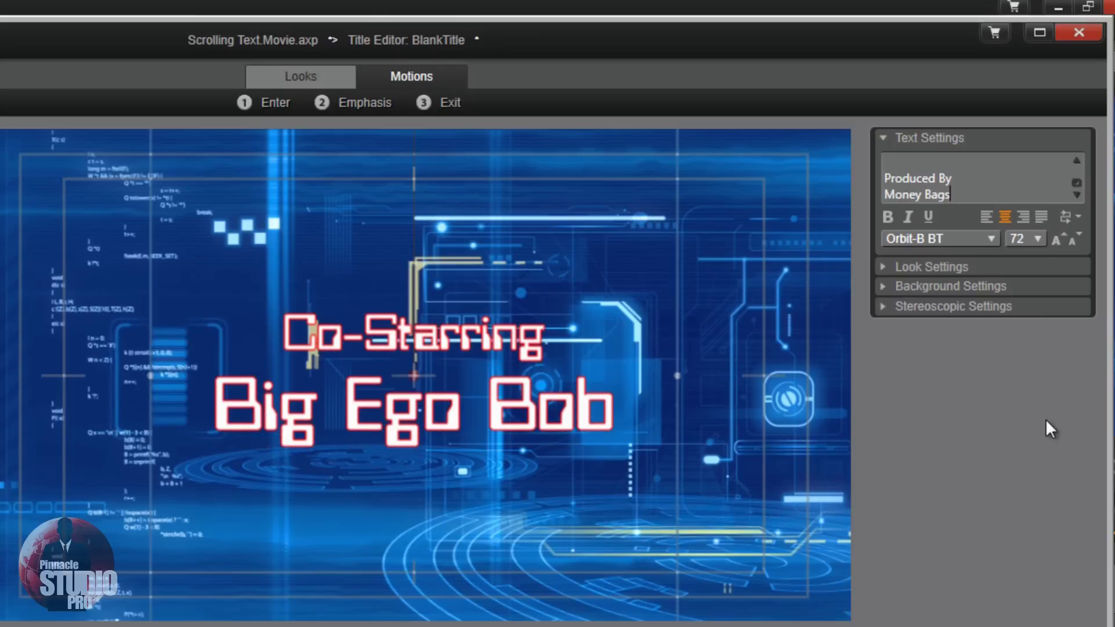
pyautogui.press('Return')
pyautogui.press('Return')
pyautogui.press('Return')
pyautogui.press('Return')
pyautogui.press('Return')
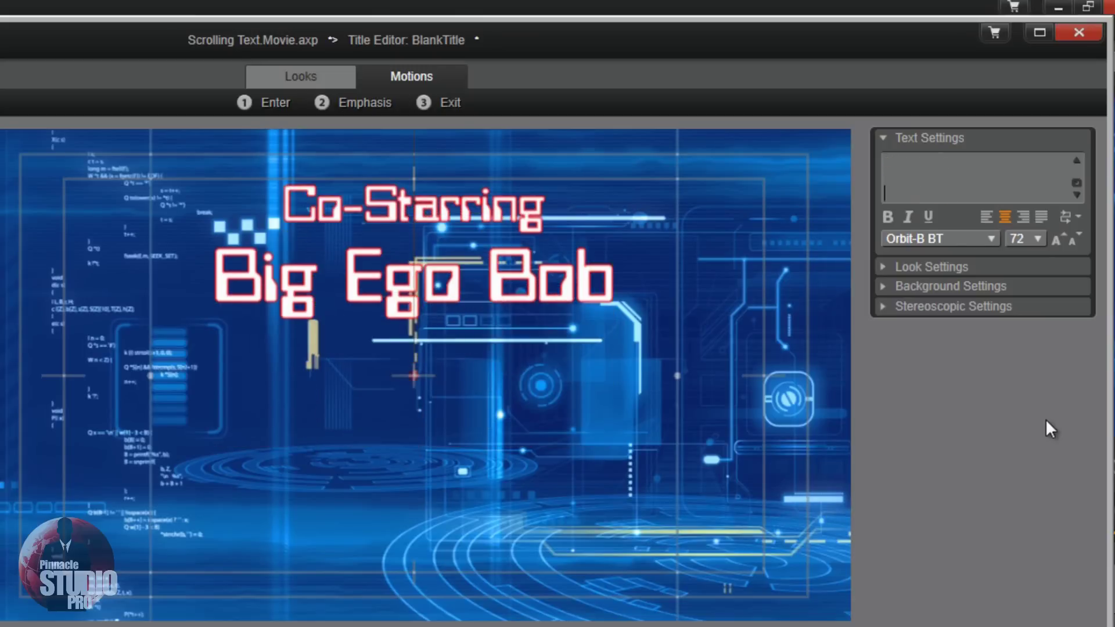
# Type 'Directed By' at size 48 and 'PinnacleStudioPro' at size 72, removing the stray space.
pyautogui.click(1036, 240)
pyautogui.click(1020, 400)
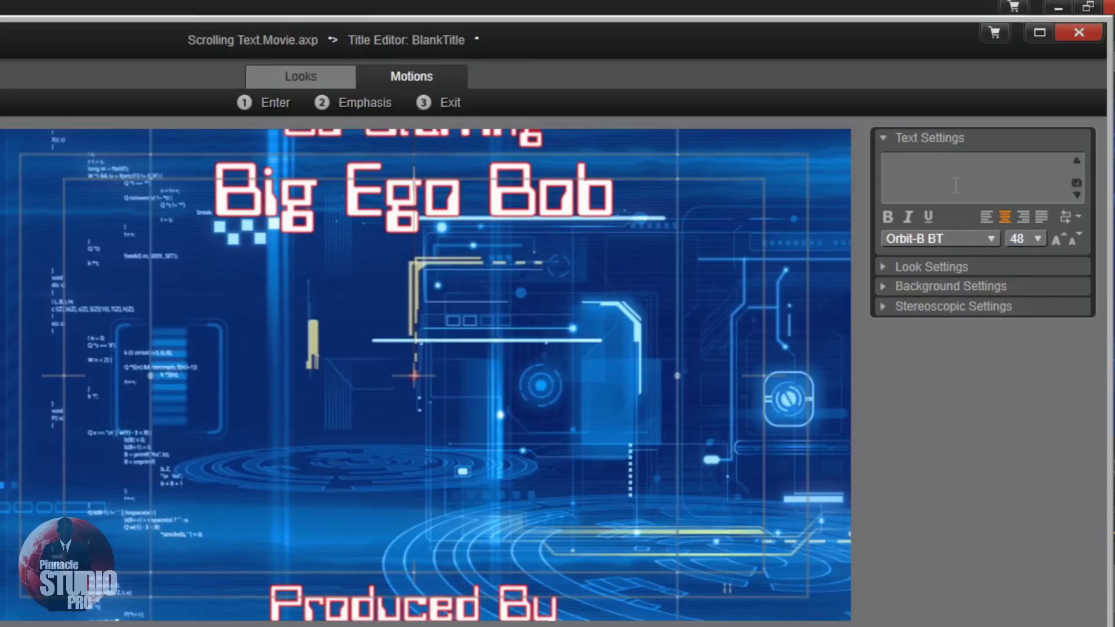
pyautogui.write('D')
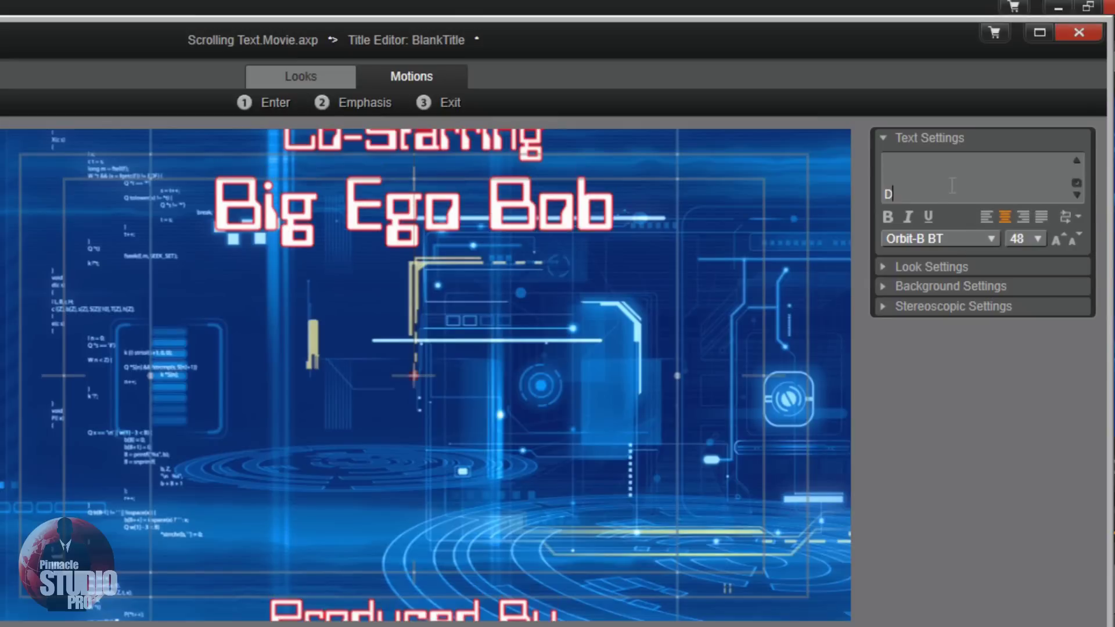
pyautogui.write('irected By')
pyautogui.press('Return')
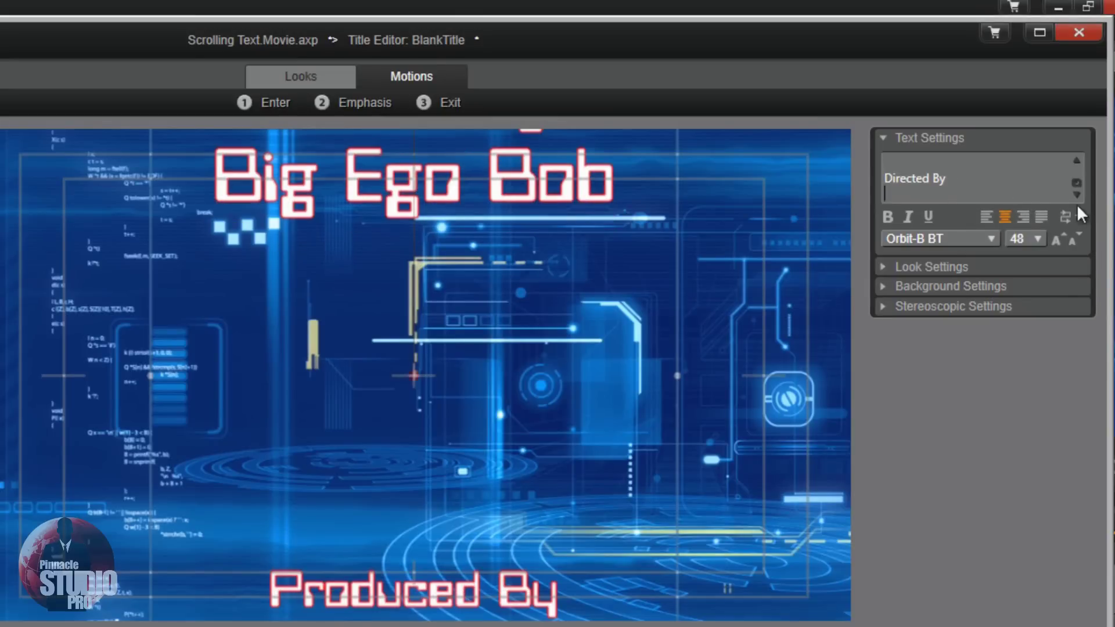
pyautogui.click(1037, 239)
pyautogui.click(1022, 437)
pyautogui.write('Pinn')
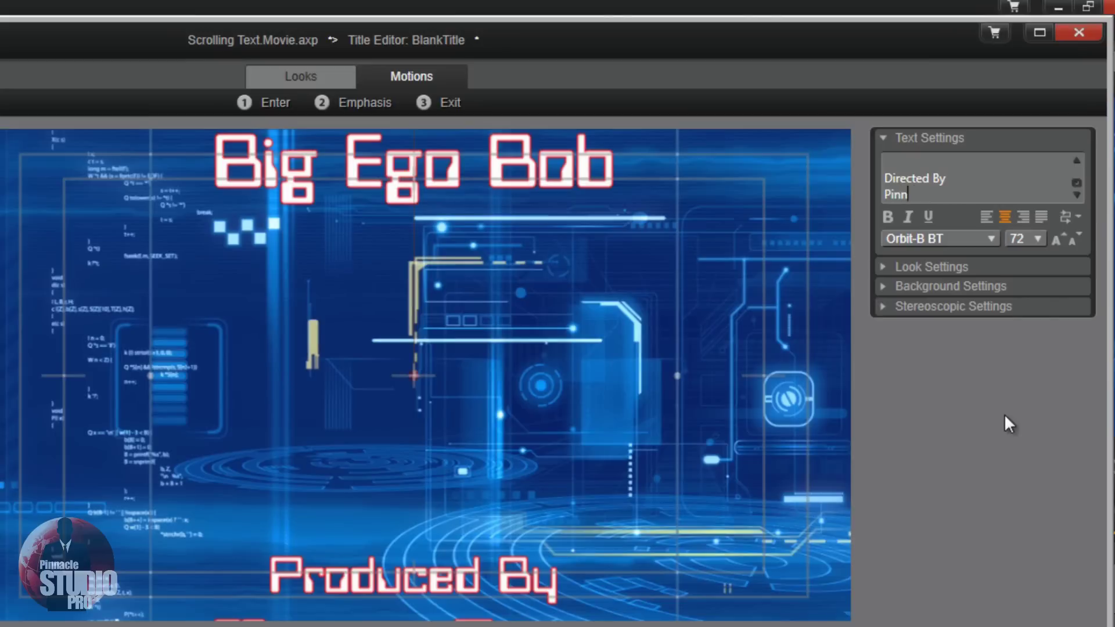
pyautogui.write('acle StudioPro')
pyautogui.press('Left')
pyautogui.press('Left')
pyautogui.press('Left')
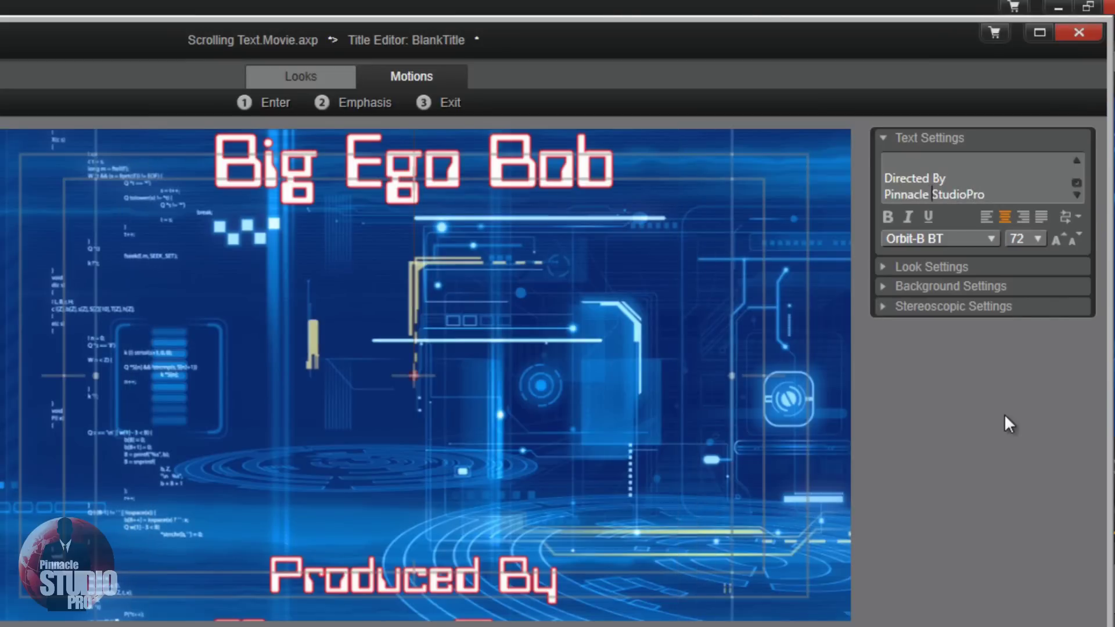
pyautogui.press('BackSpace')
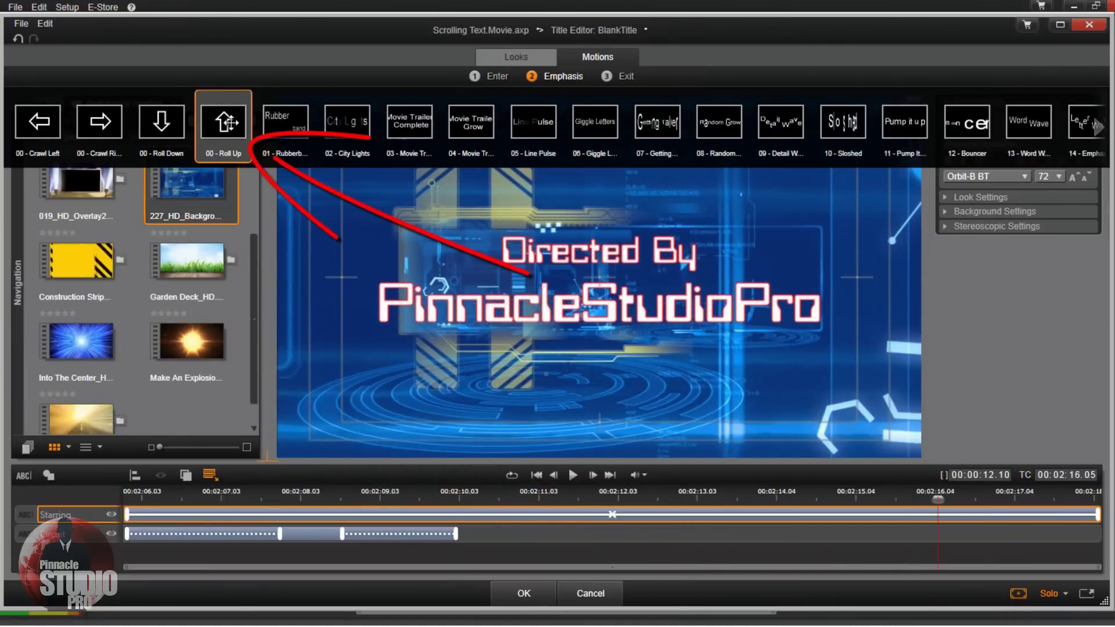
# Close the motion presets strip once the 00 - Roll Up emphasis is applied.
pyautogui.click(475, 345)
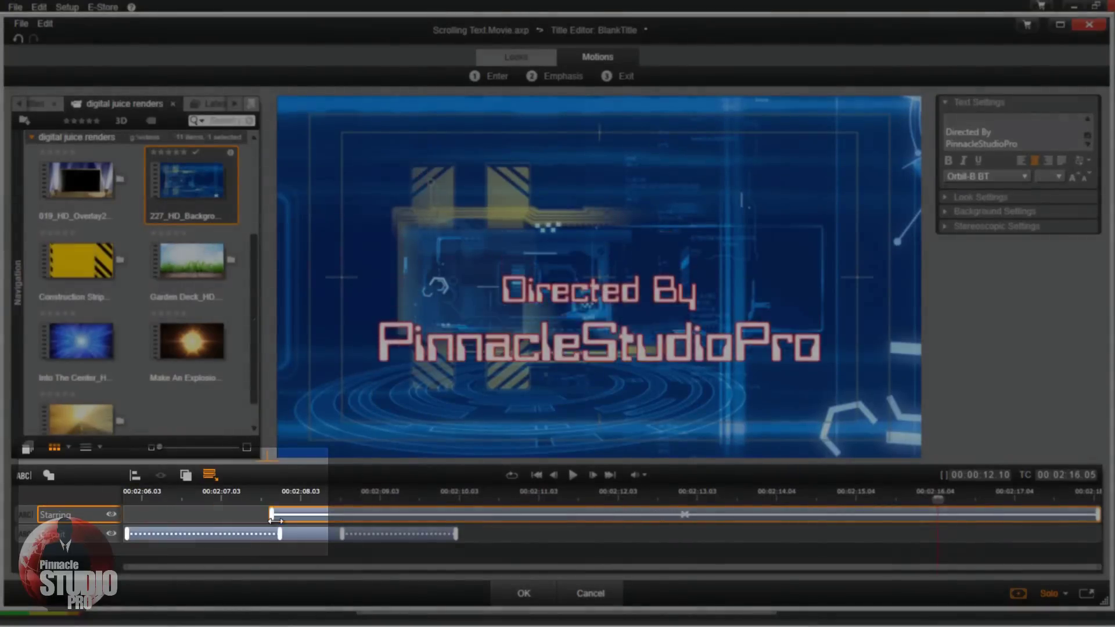
# Push the Starring credits layer's start right to near Circuit Overload's end, then play to check.
pyautogui.moveTo(127, 515); pyautogui.dragTo(405, 520)
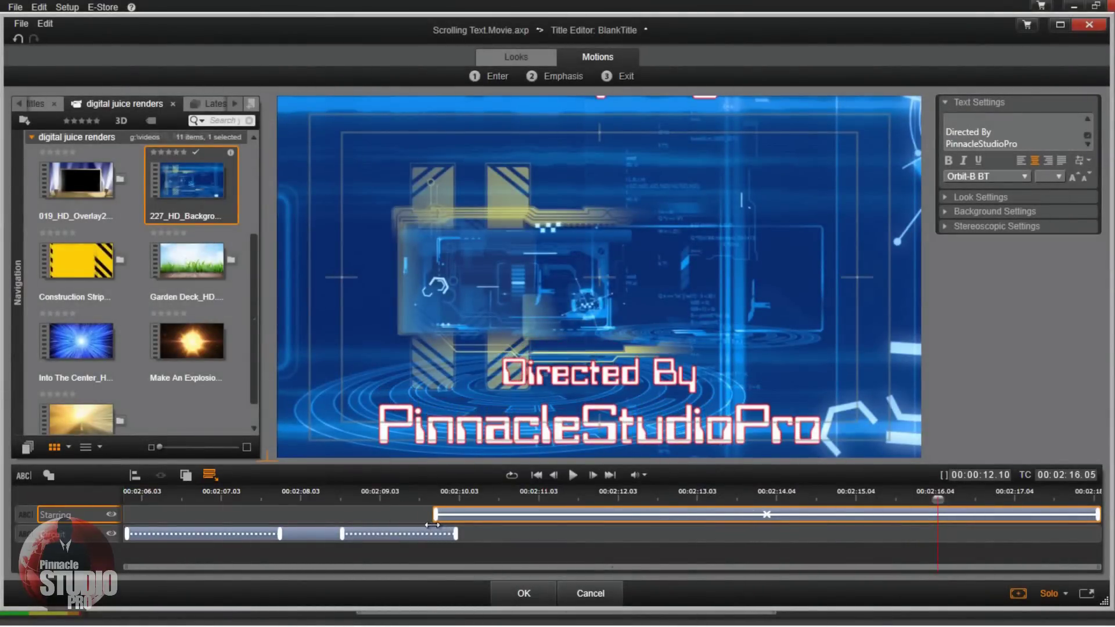
pyautogui.moveTo(406, 515)
pyautogui.mouseDown()
pyautogui.moveTo(669, 532)
pyautogui.moveTo(630, 514)
pyautogui.moveTo(424, 514)
pyautogui.mouseUp()
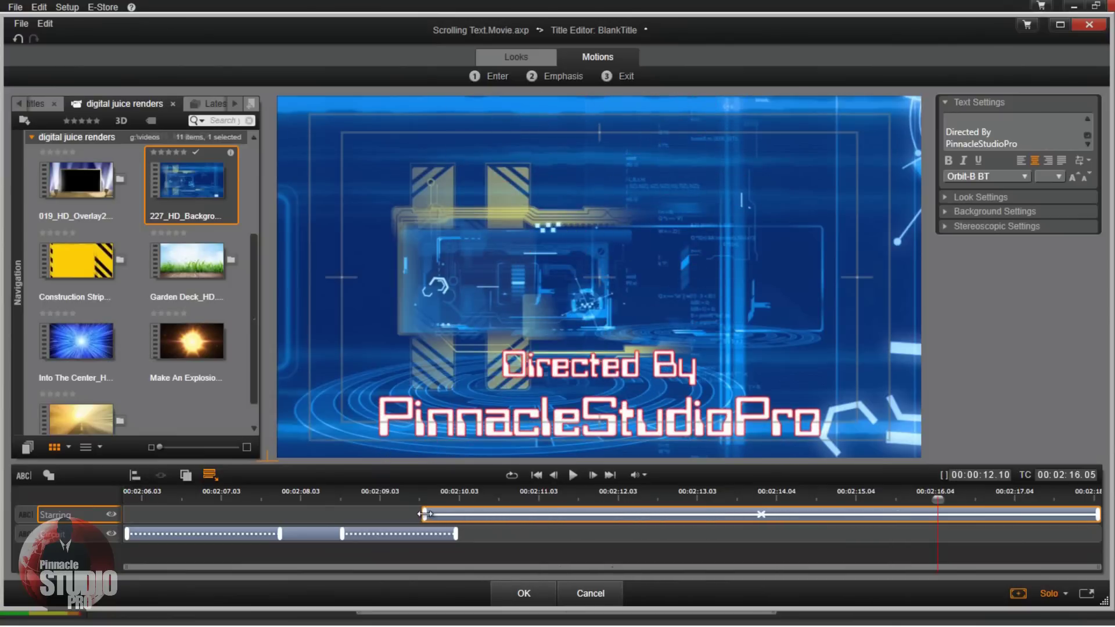
pyautogui.click(409, 498)
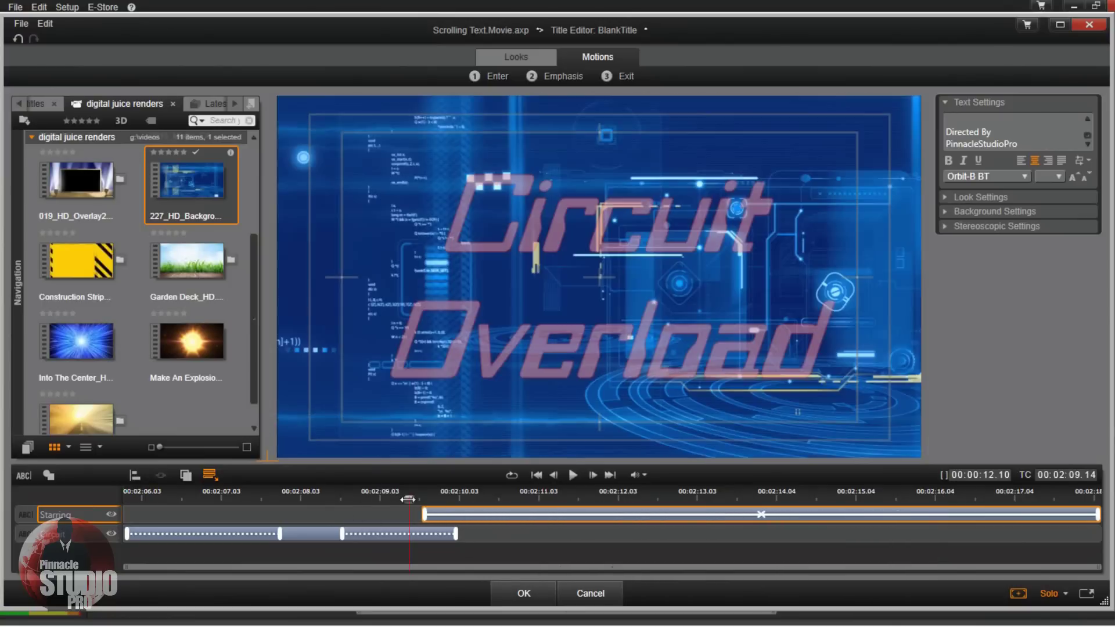
pyautogui.moveTo(410, 498); pyautogui.dragTo(122, 512)
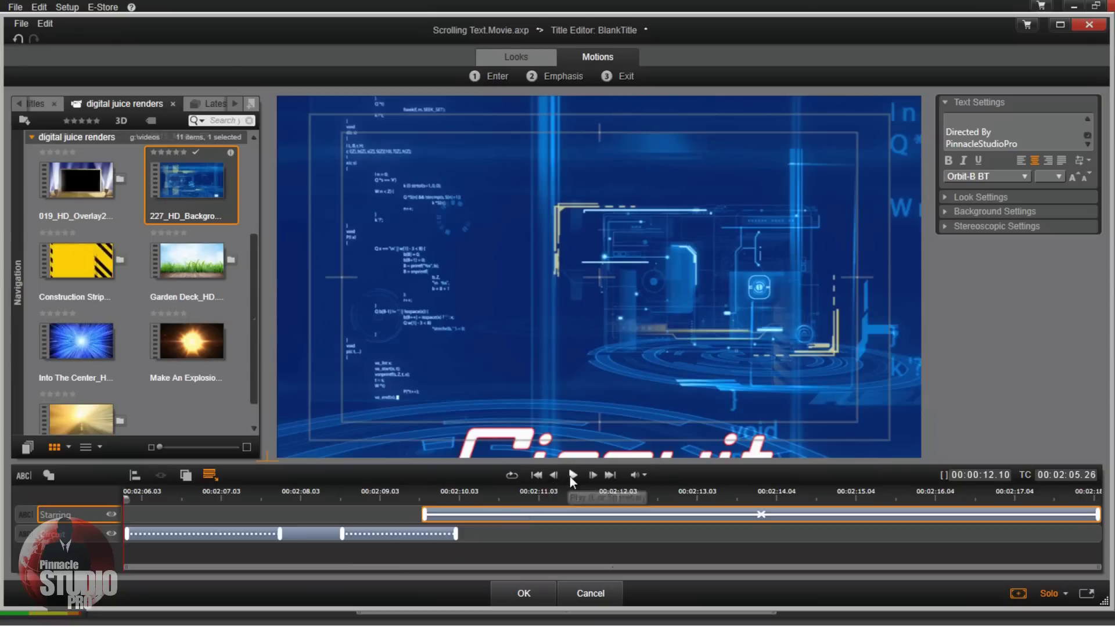
pyautogui.click(573, 476)
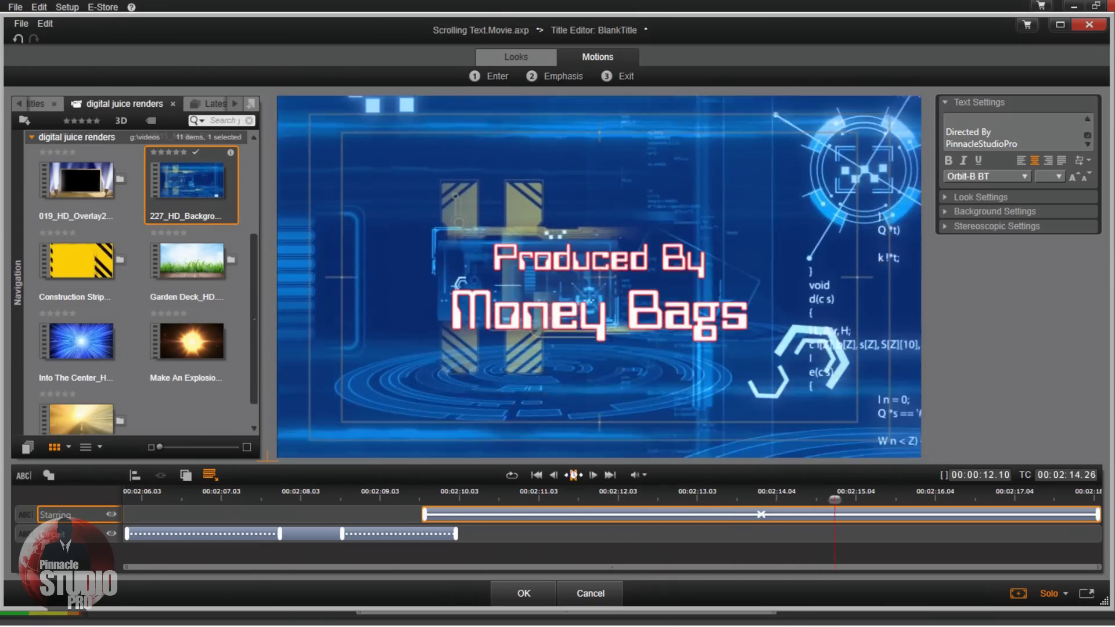
pyautogui.click(574, 475)
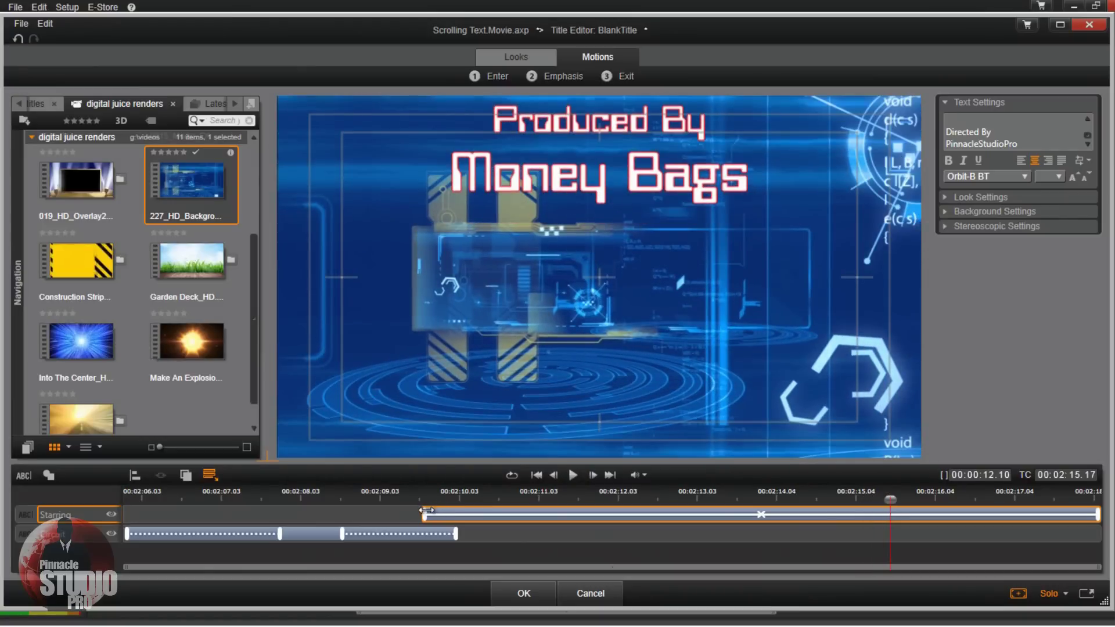
# Start the credits earlier, shorten the Circuit Overload layer and its entrance, and delay its exit.
pyautogui.moveTo(426, 514); pyautogui.dragTo(364, 514)
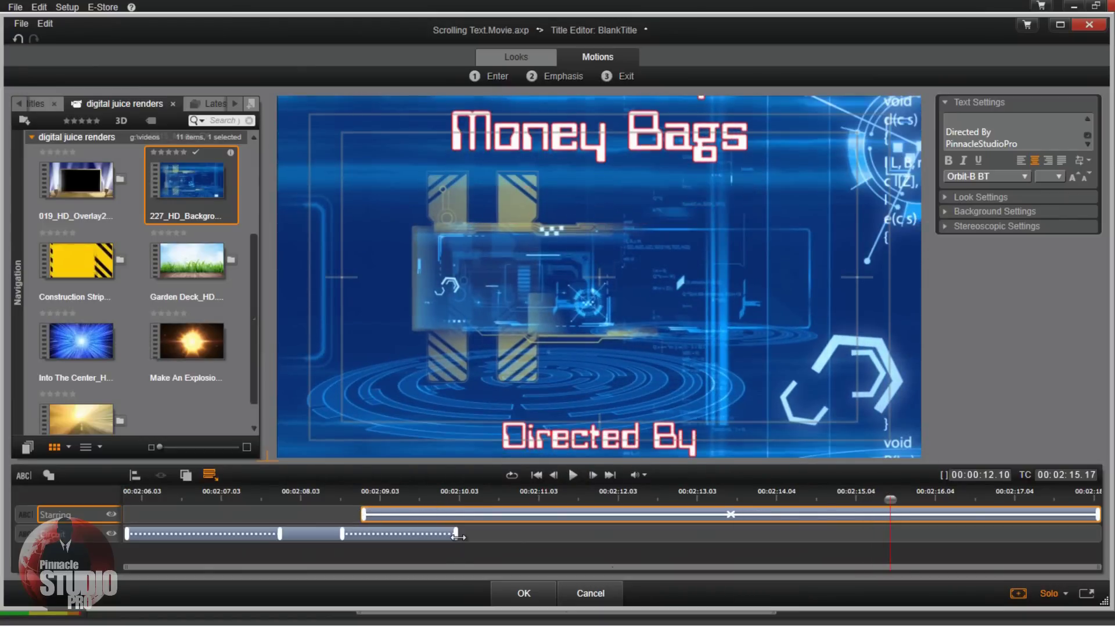
pyautogui.moveTo(457, 535); pyautogui.dragTo(411, 536)
pyautogui.moveTo(282, 535); pyautogui.dragTo(229, 536)
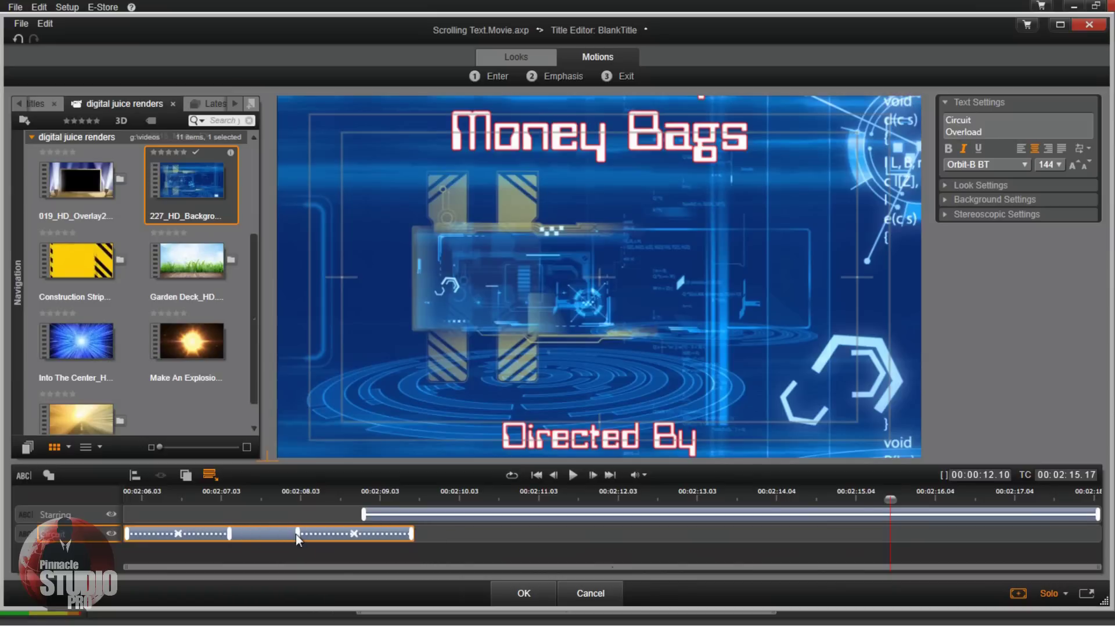
pyautogui.moveTo(297, 534); pyautogui.dragTo(308, 534)
pyautogui.moveTo(228, 499); pyautogui.dragTo(124, 500)
pyautogui.click(572, 475)
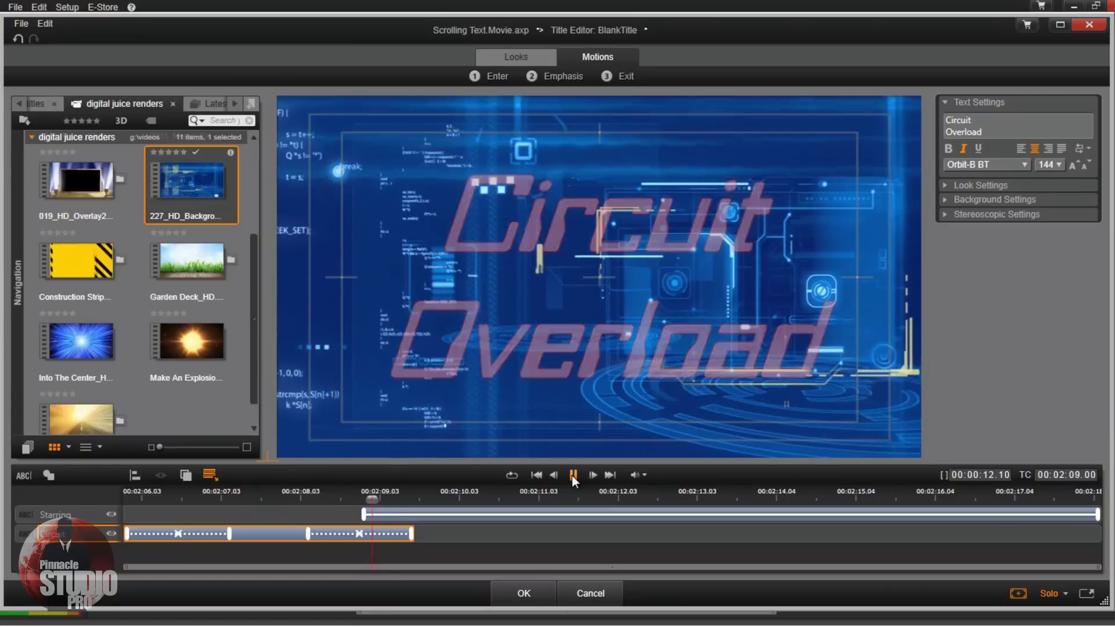
pyautogui.click(573, 475)
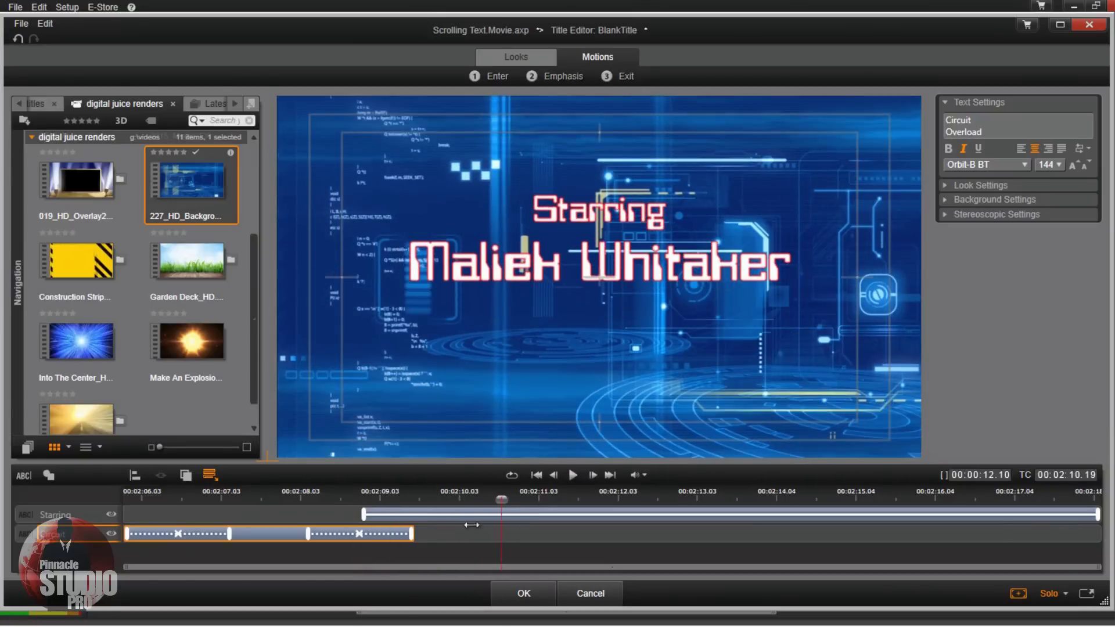
# Trim Circuit Overload slightly shorter, lengthen its entrance a bit, and replay from just before it.
pyautogui.moveTo(412, 531); pyautogui.dragTo(405, 533)
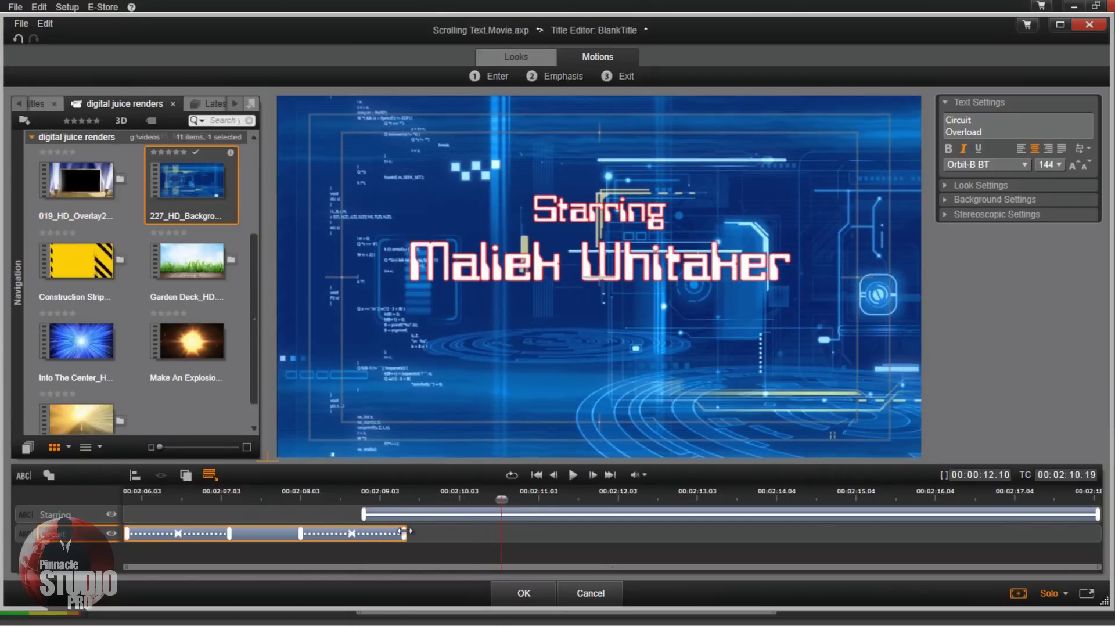
pyautogui.moveTo(231, 535); pyautogui.dragTo(244, 534)
pyautogui.click(205, 498)
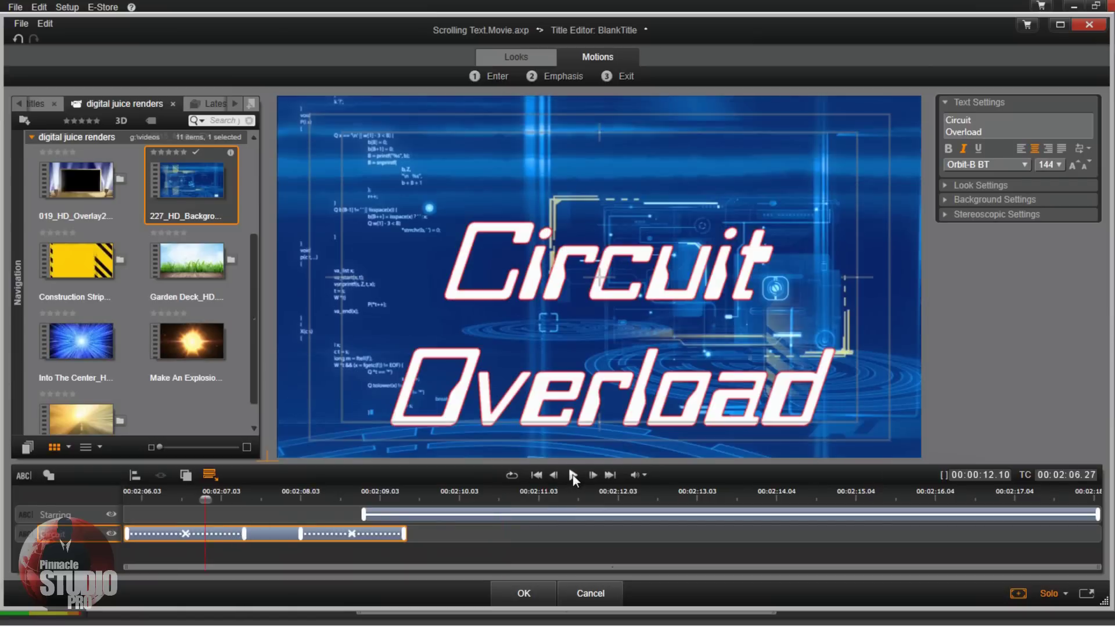
pyautogui.click(573, 475)
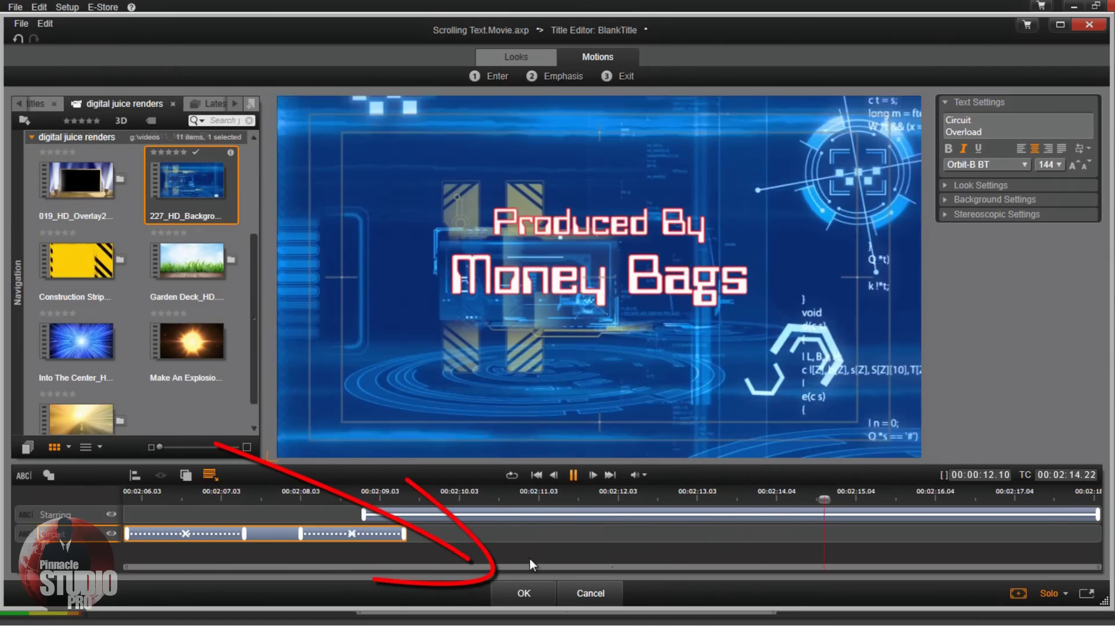
# Close the Title Editor with OK, returning the edited BlankTitle clip to A/V Track (1).
pyautogui.click(521, 593)
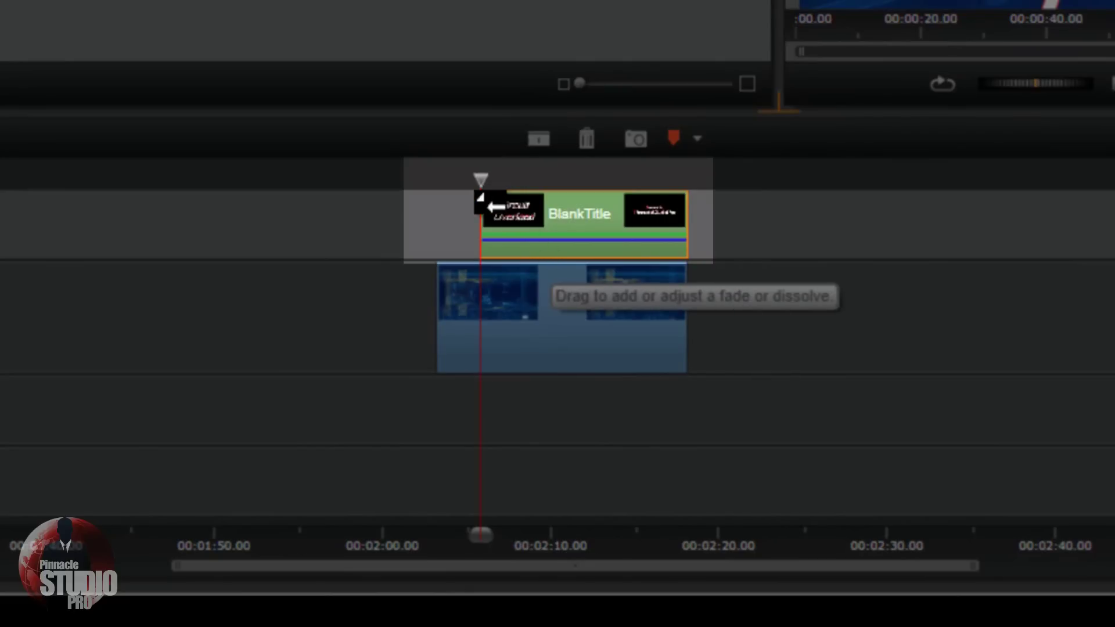
# Add a fade-in at the title clip's start and adjust where the clip begins.
pyautogui.moveTo(491, 200); pyautogui.dragTo(537, 221)
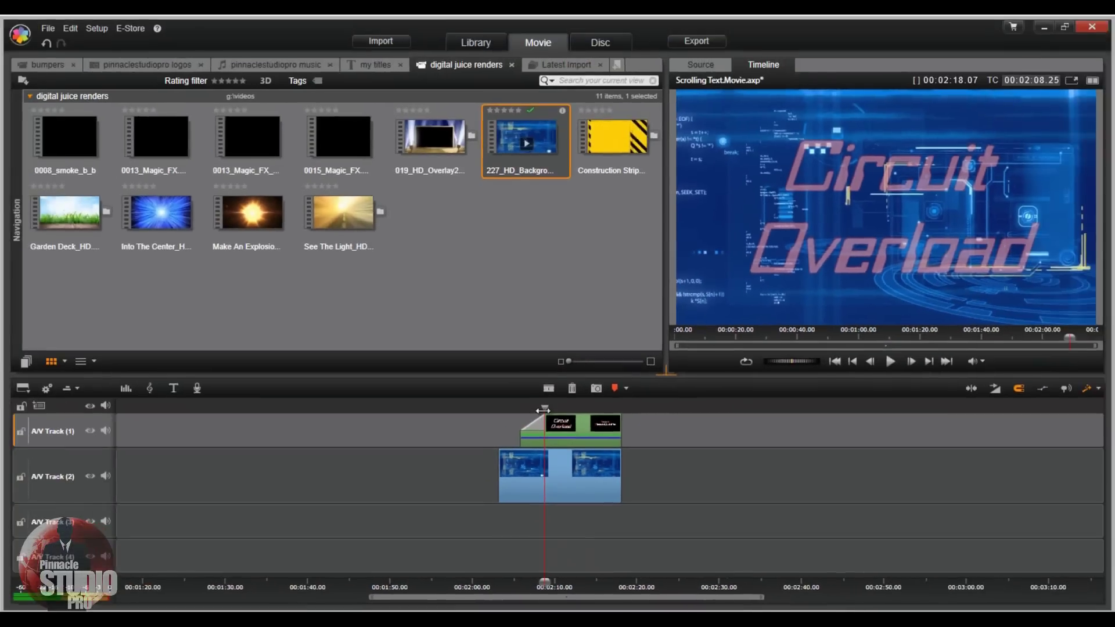
pyautogui.click(469, 164)
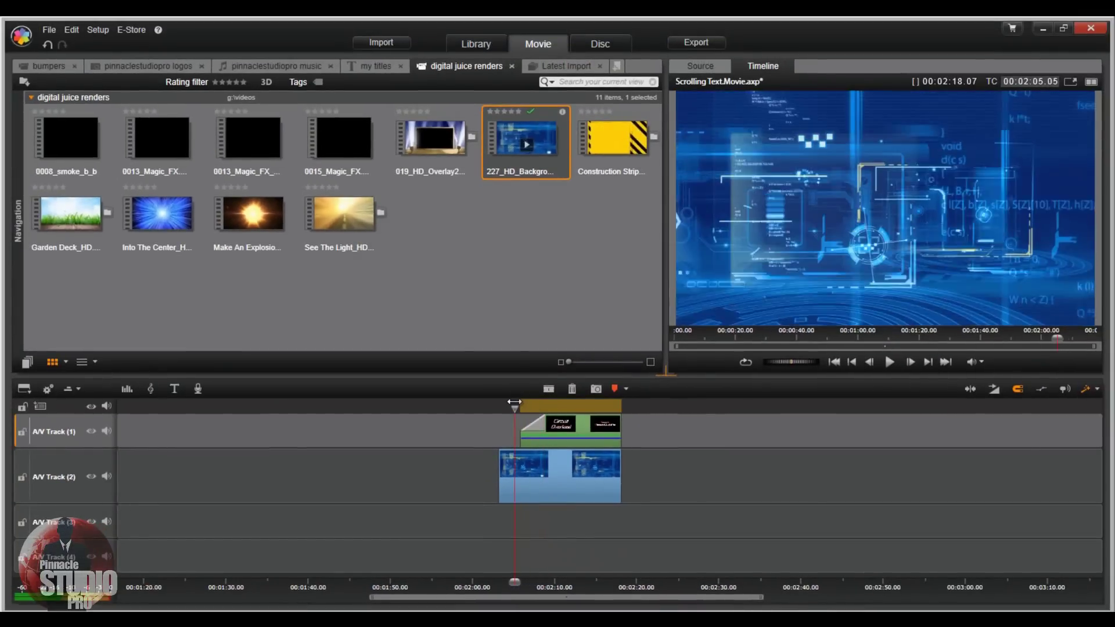
pyautogui.click(526, 409)
pyautogui.moveTo(526, 409)
pyautogui.mouseDown()
pyautogui.moveTo(536, 413)
pyautogui.moveTo(517, 409)
pyautogui.mouseUp()
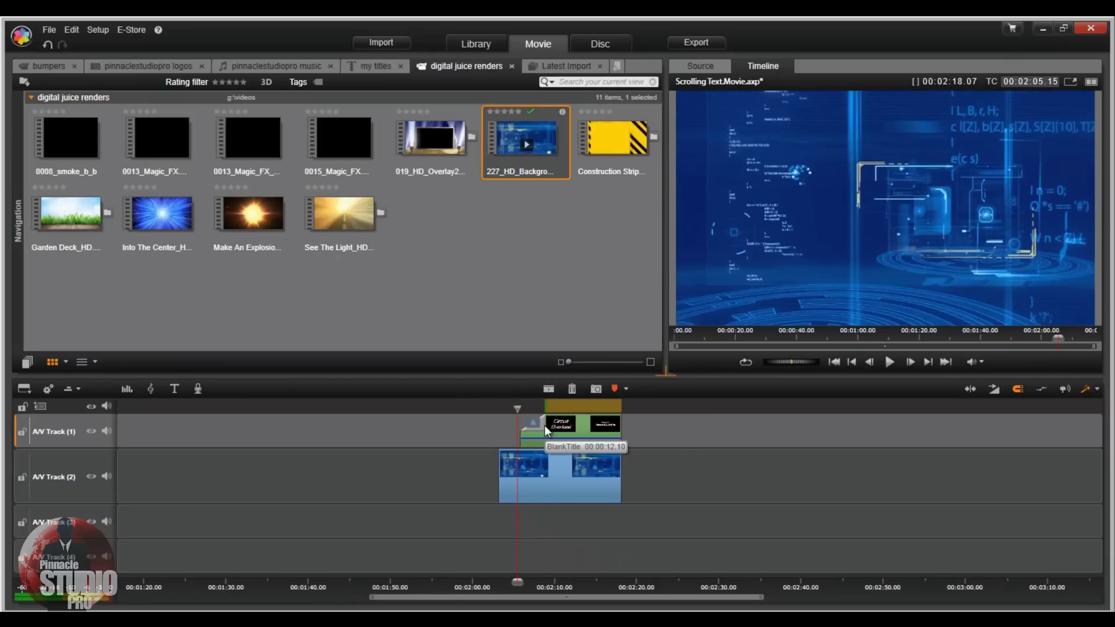
pyautogui.moveTo(545, 431); pyautogui.dragTo(504, 409)
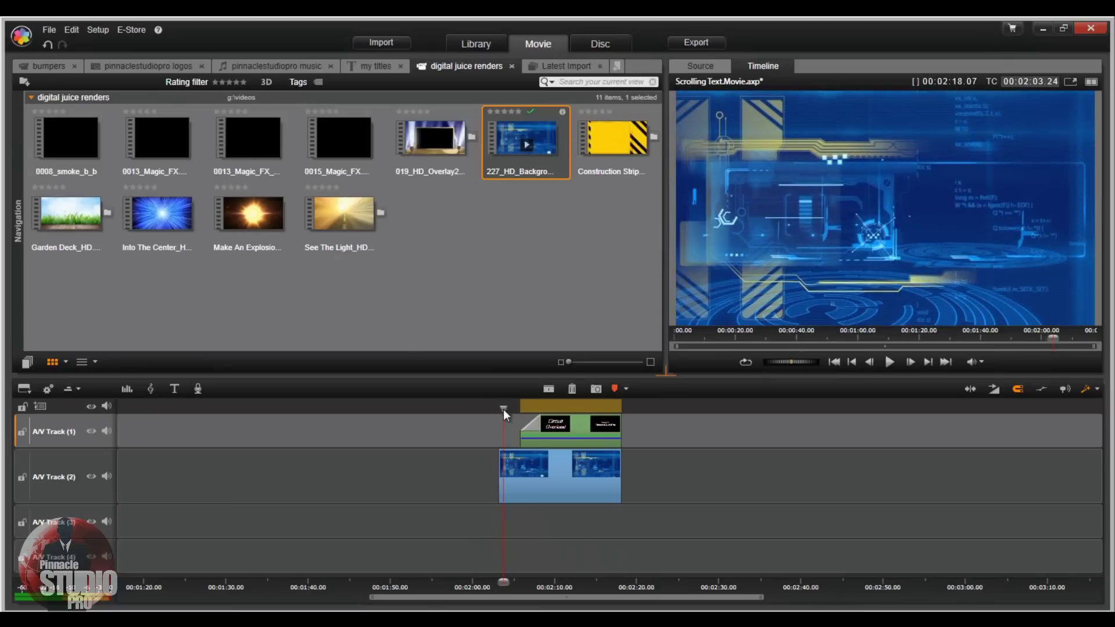
# Play the opening to check Circuit Overload then the Starring credit over the background.
pyautogui.click(887, 362)
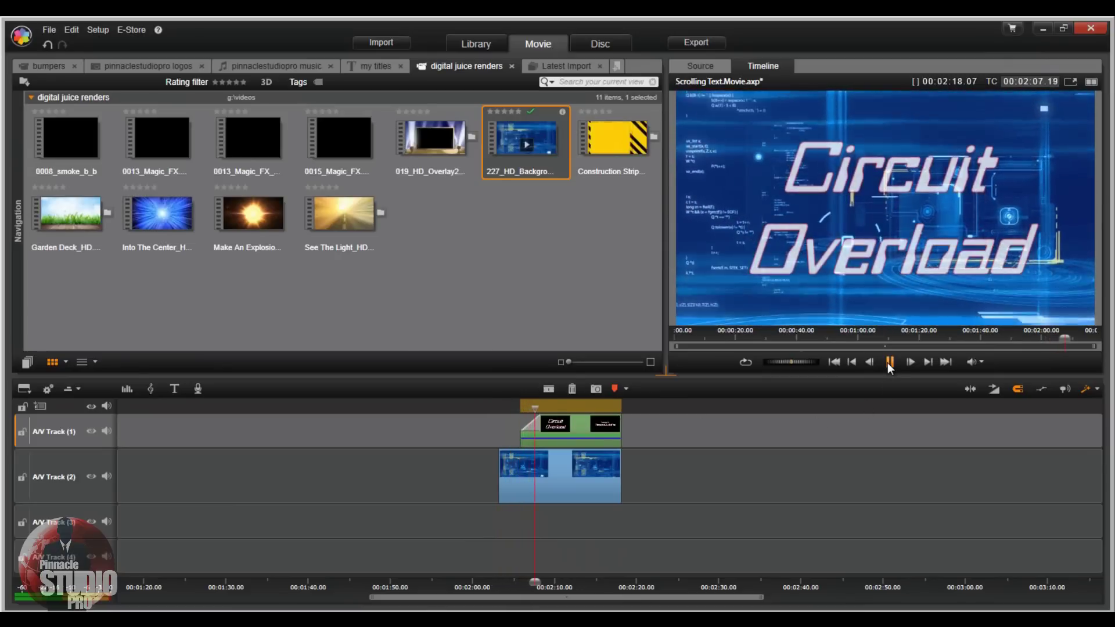
pyautogui.click(887, 362)
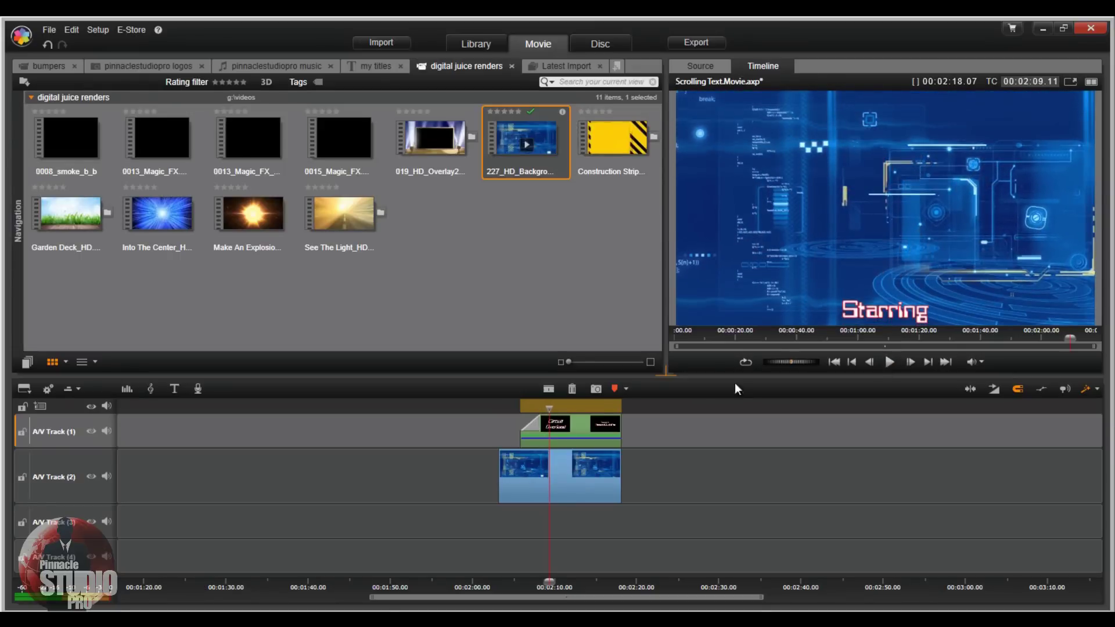
pyautogui.moveTo(549, 406); pyautogui.dragTo(518, 418)
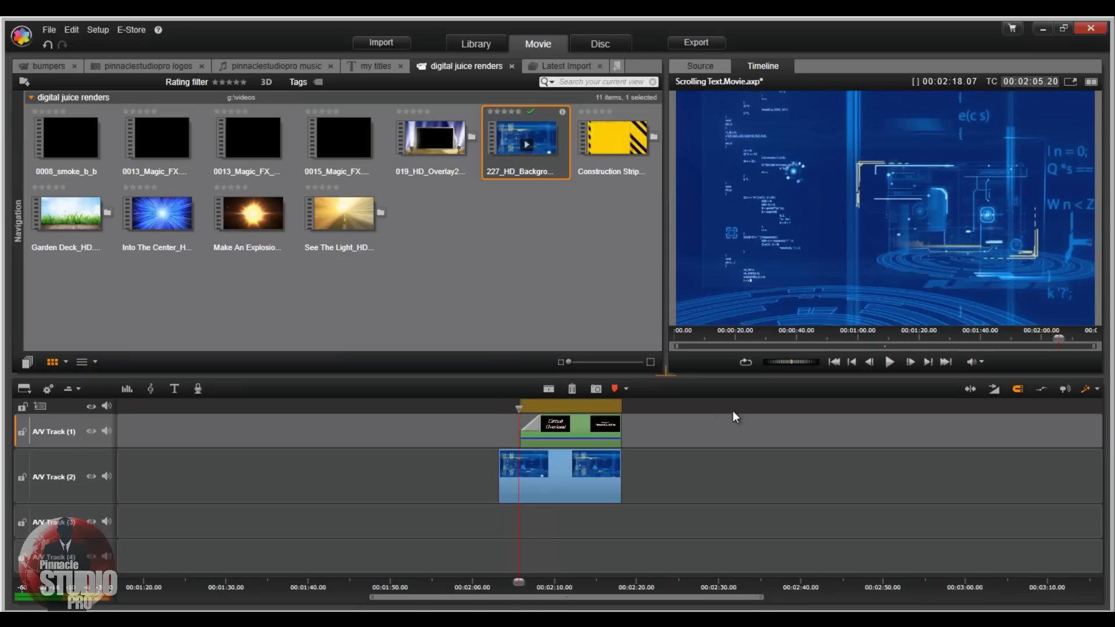